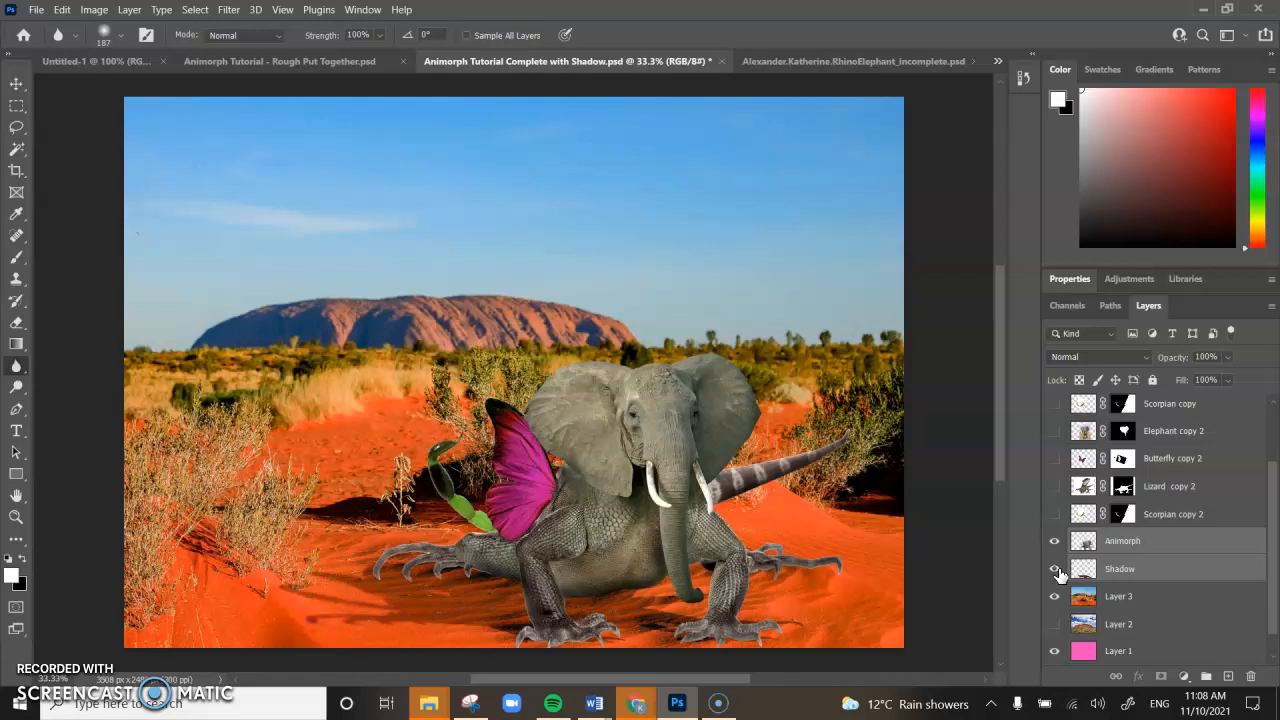
Hide the Shadow layer and select the Animorph layer.
{"action": "left_click", "coordinate": [1056, 570]}
{"action": "left_click", "coordinate": [1132, 569]}
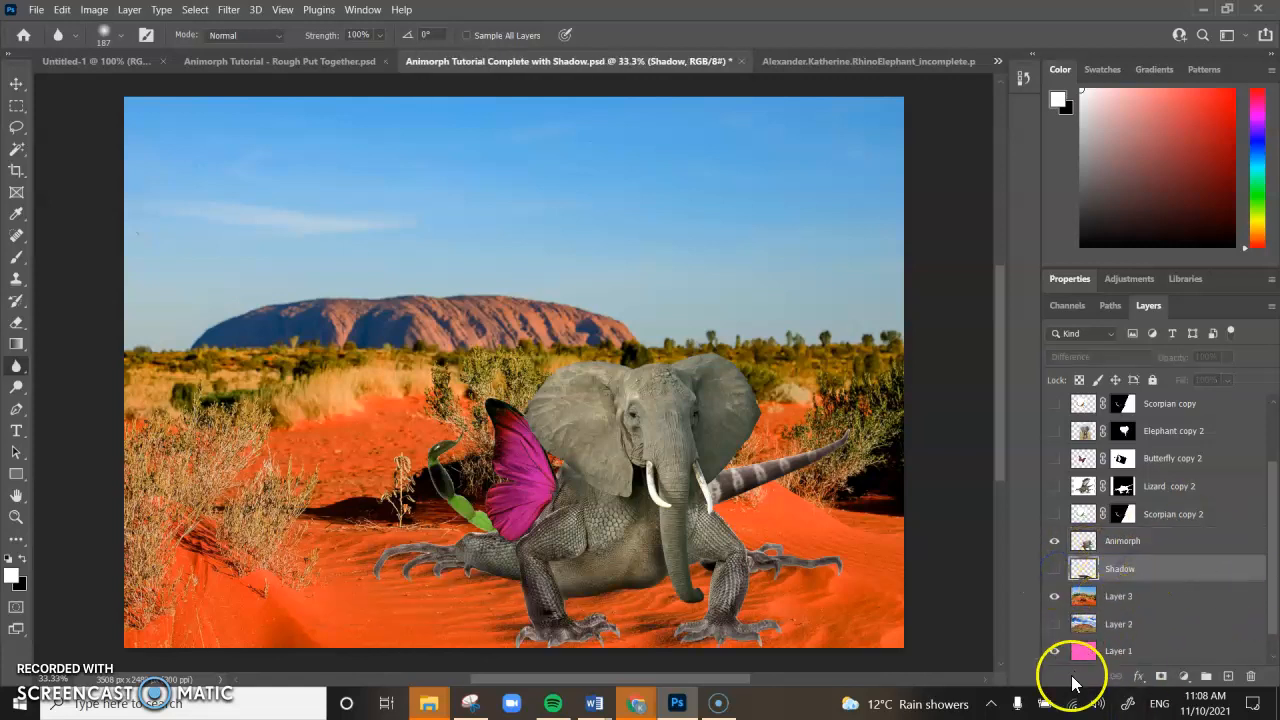
{"action": "left_click", "coordinate": [1136, 541]}
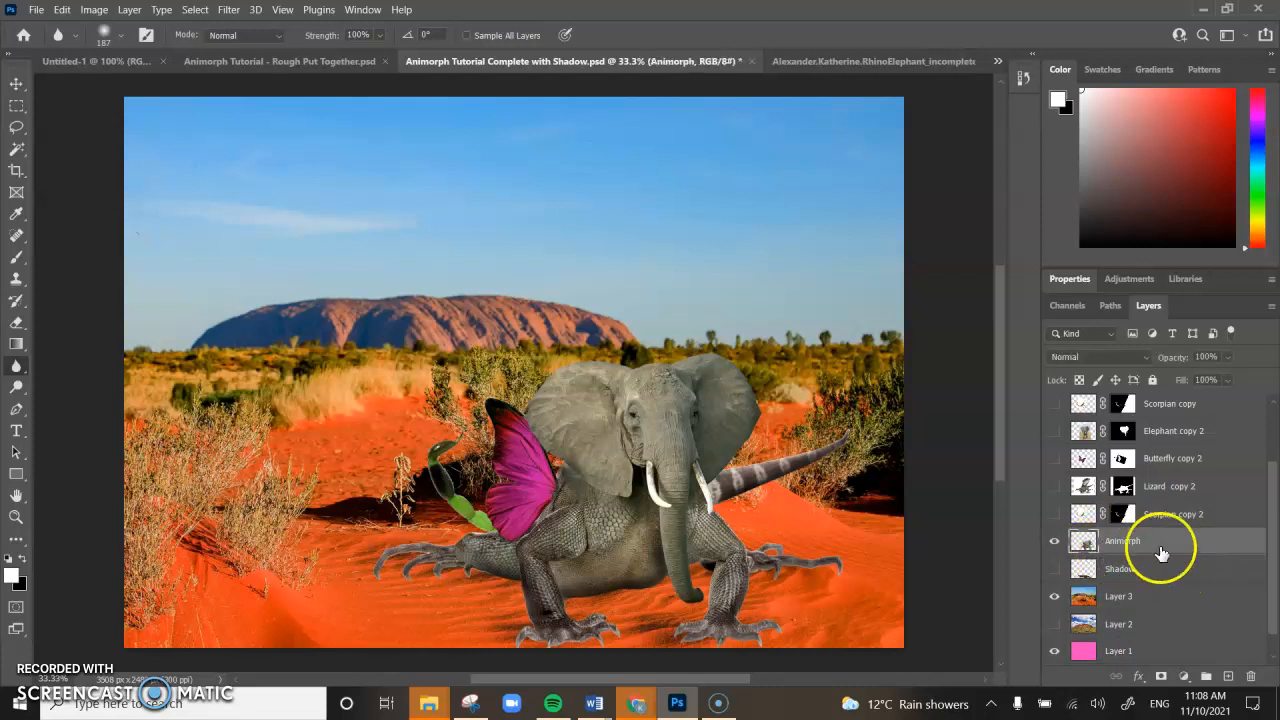
Toggle the Animorph layer's visibility off and on to check which part of the image it holds.
{"action": "left_click", "coordinate": [1054, 541]}
{"action": "left_click", "coordinate": [1054, 541]}
{"action": "left_click", "coordinate": [1054, 541]}
{"action": "left_click", "coordinate": [1054, 541]}
{"action": "left_click", "coordinate": [1054, 541]}
{"action": "left_click", "coordinate": [1054, 541]}
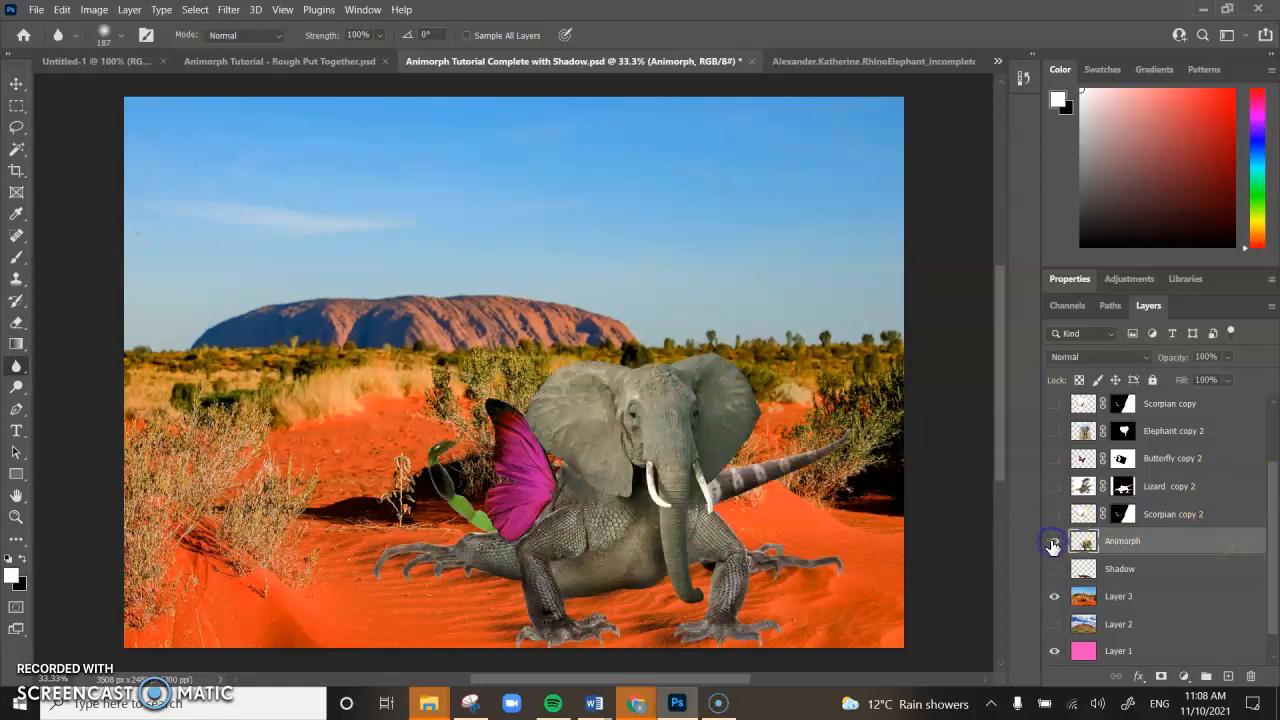
Duplicate the Animorph layer.
{"action": "left_click", "coordinate": [1192, 546]}
{"action": "left_click_drag", "start_coordinate": [1191, 543], "coordinate": [1230, 677]}
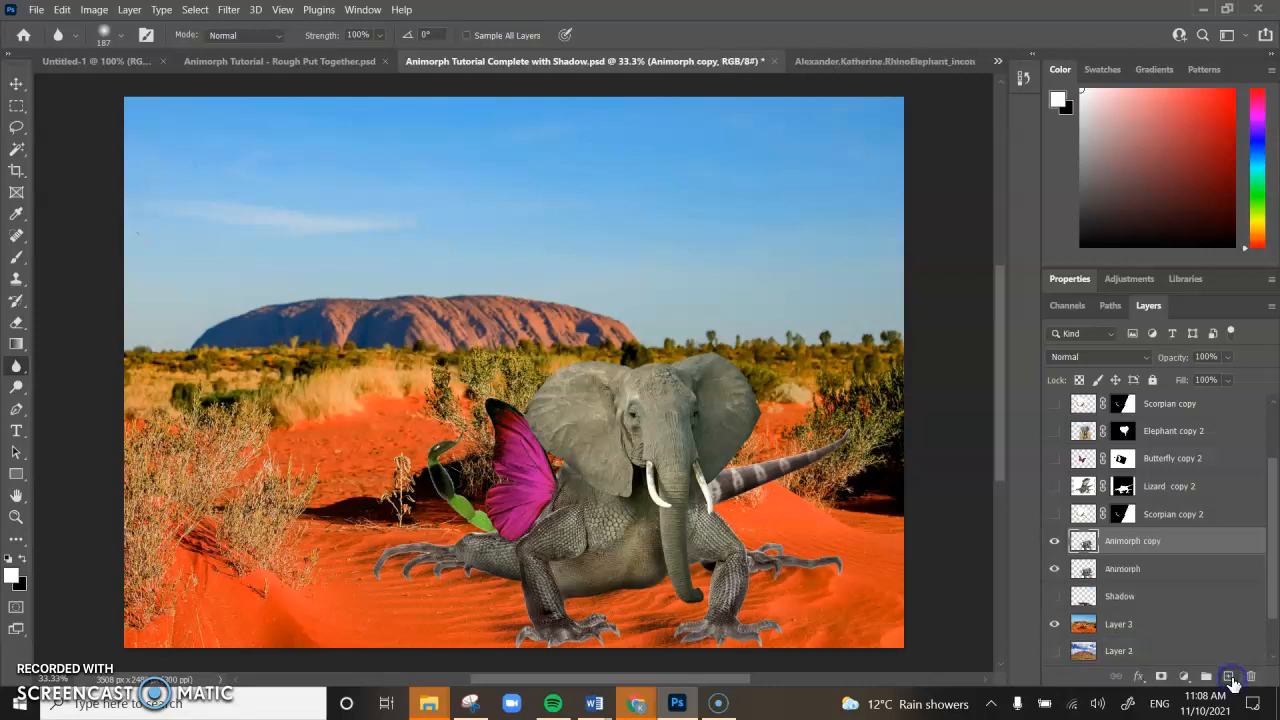
{"action": "right_click", "coordinate": [1135, 545]}
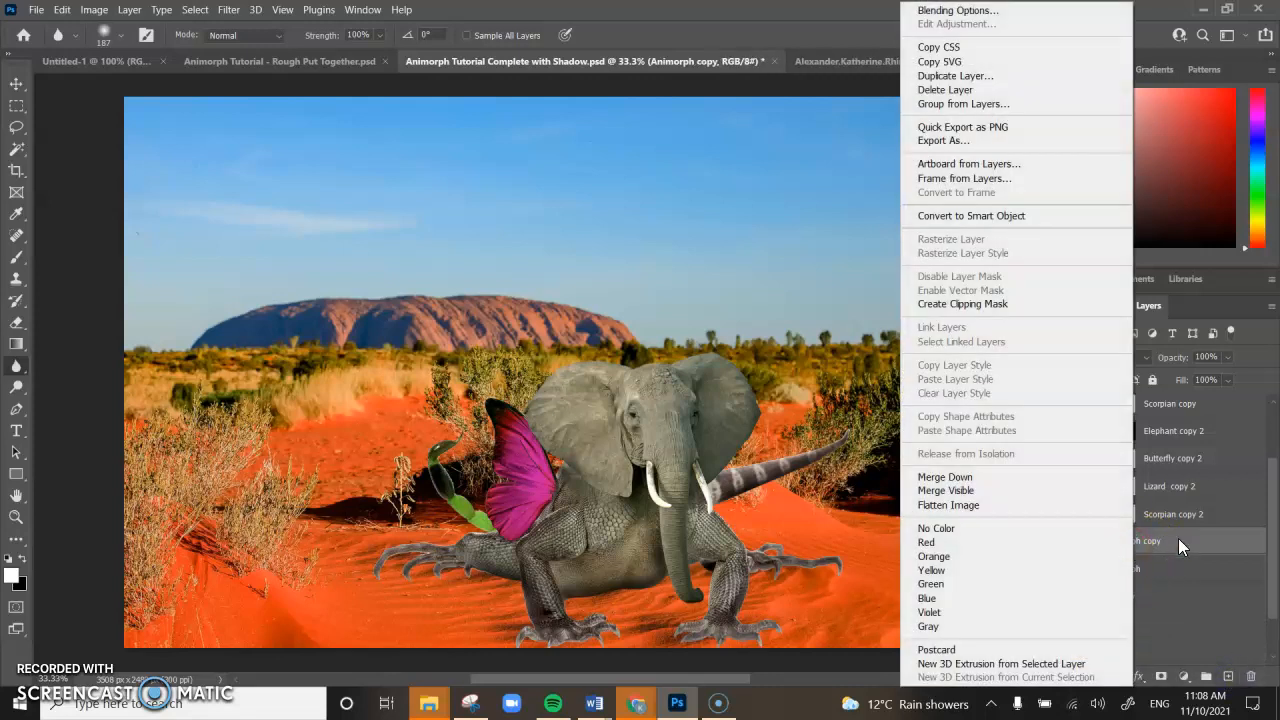
{"action": "left_click", "coordinate": [1178, 544]}
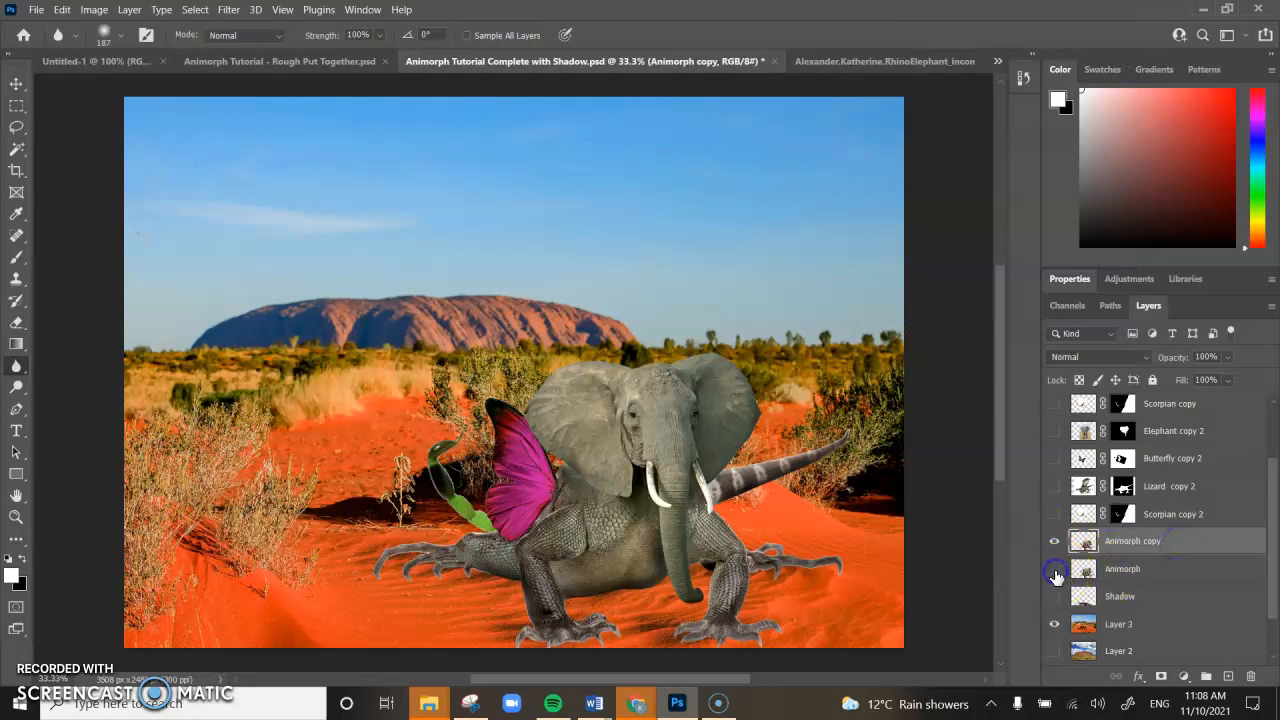
Hide the original Animorph layer and the Layer 3 desert background, leaving the Animorph copy over the pink background.
{"action": "left_click", "coordinate": [1054, 624]}
{"action": "scroll", "coordinate": [1060, 627], "scroll_direction": "down", "scroll_amount": 1}
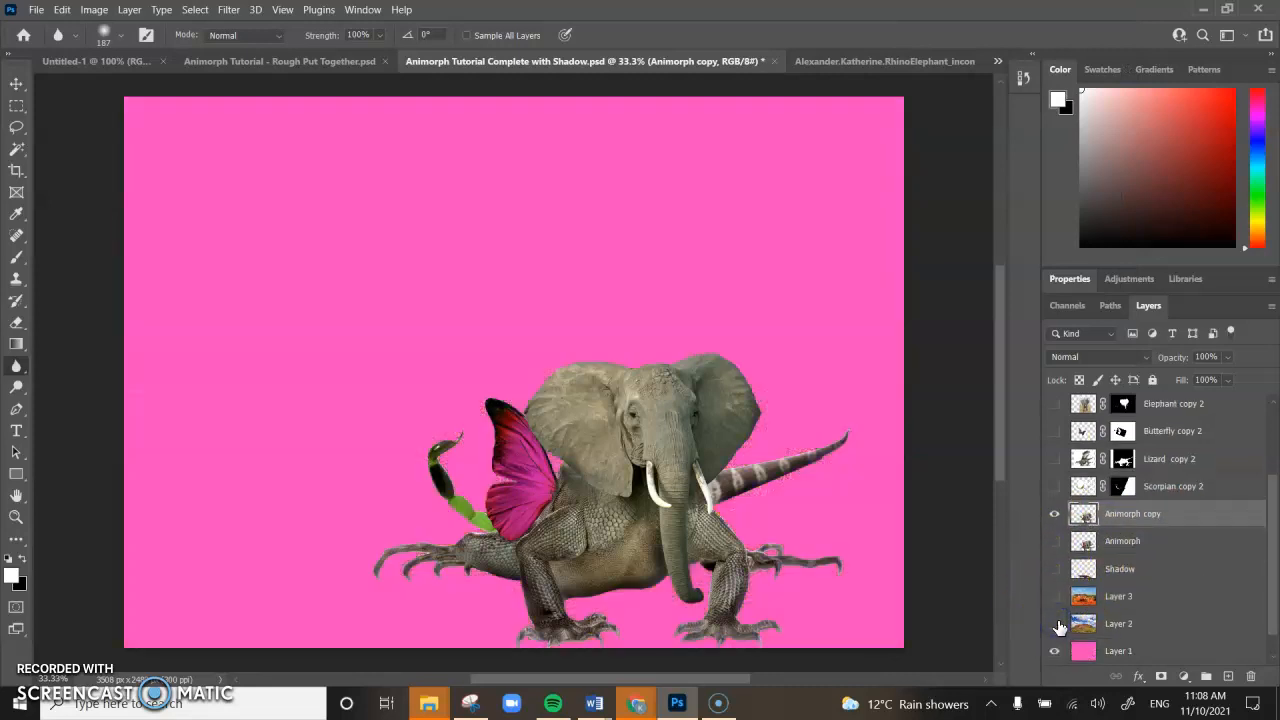
{"action": "scroll", "coordinate": [1056, 615], "scroll_direction": "up", "scroll_amount": 1}
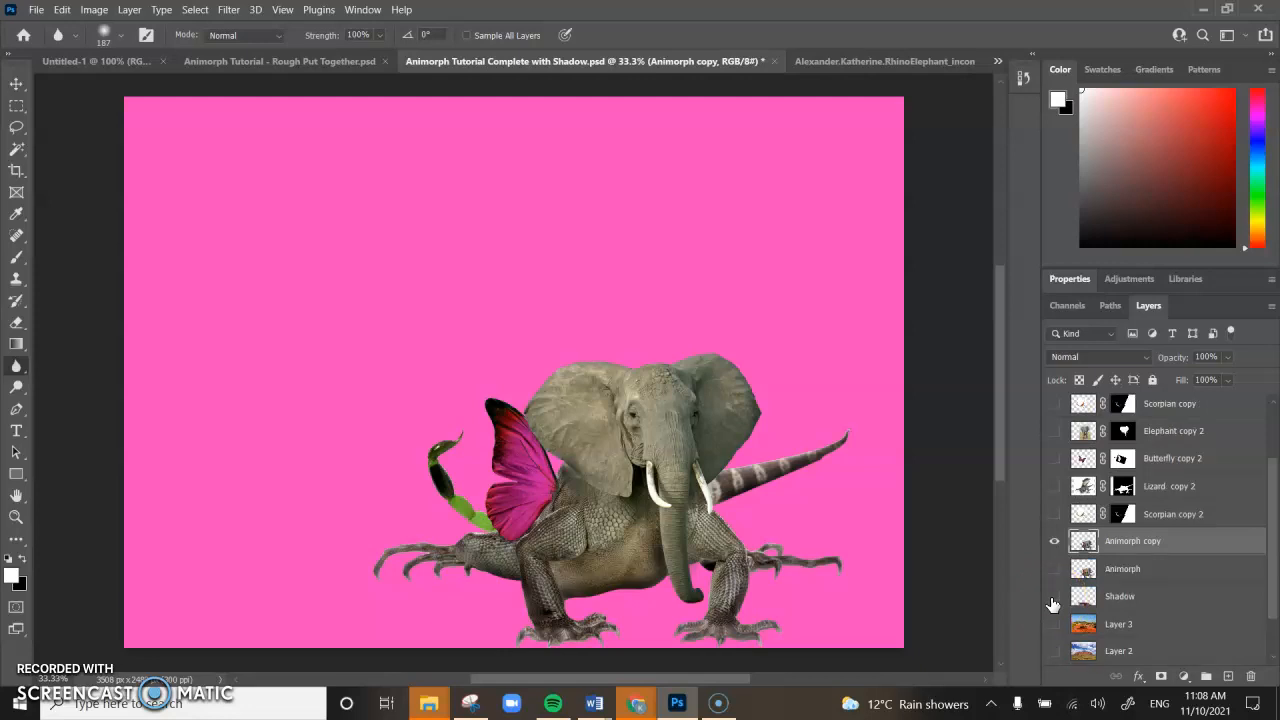
Select the creature on the Animorph copy layer with Select Subject and fill it with the dark brown colour 522020.
{"action": "left_click", "coordinate": [15, 149]}
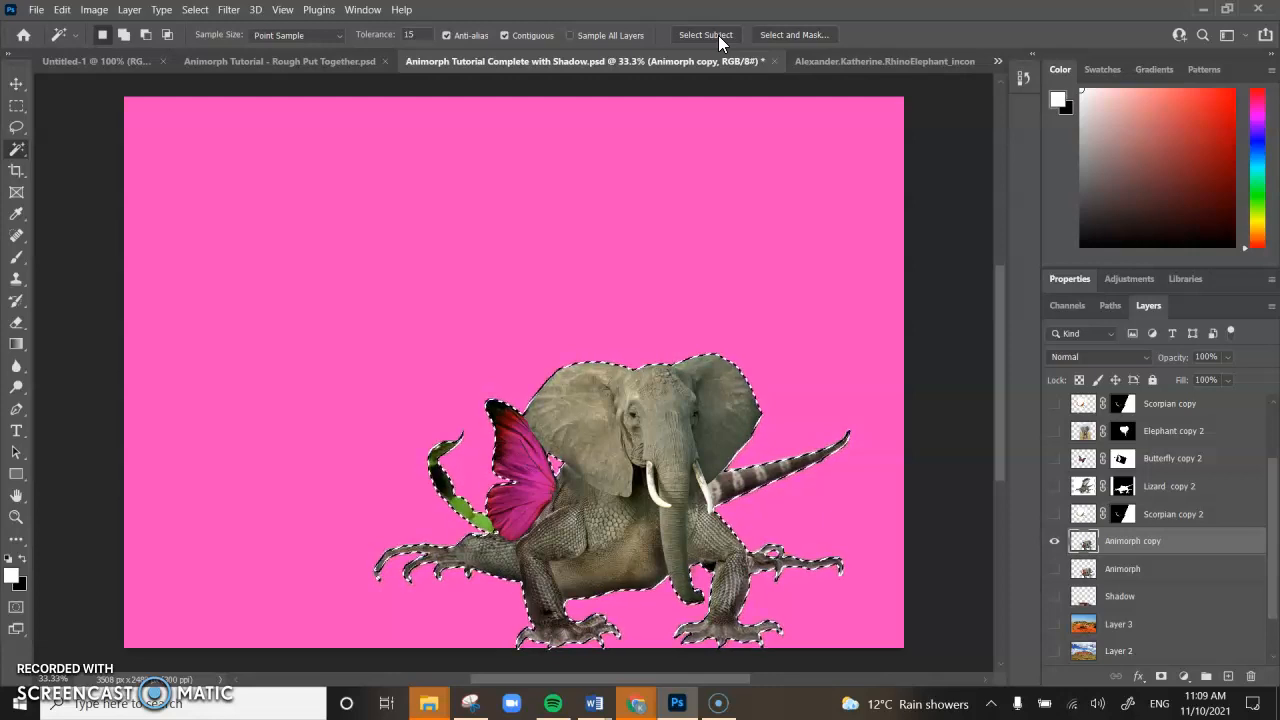
{"action": "left_click", "coordinate": [702, 33]}
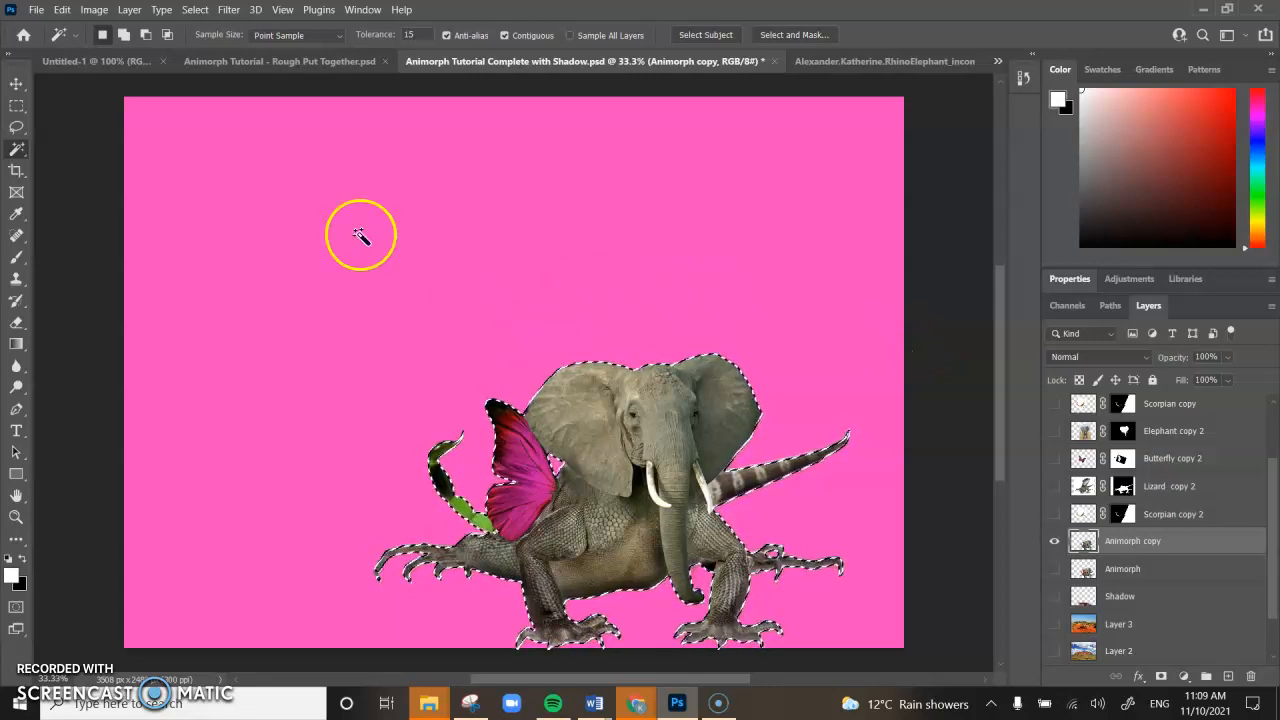
{"action": "left_click", "coordinate": [63, 10]}
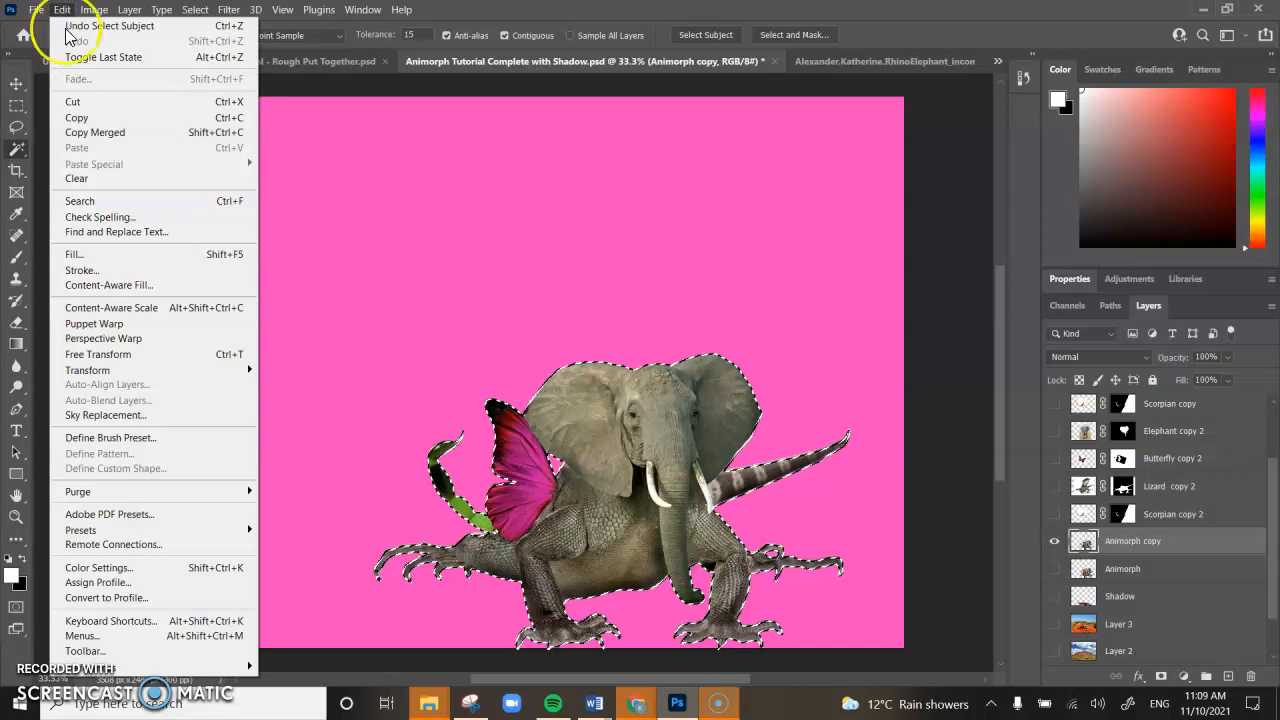
{"action": "left_click", "coordinate": [100, 256]}
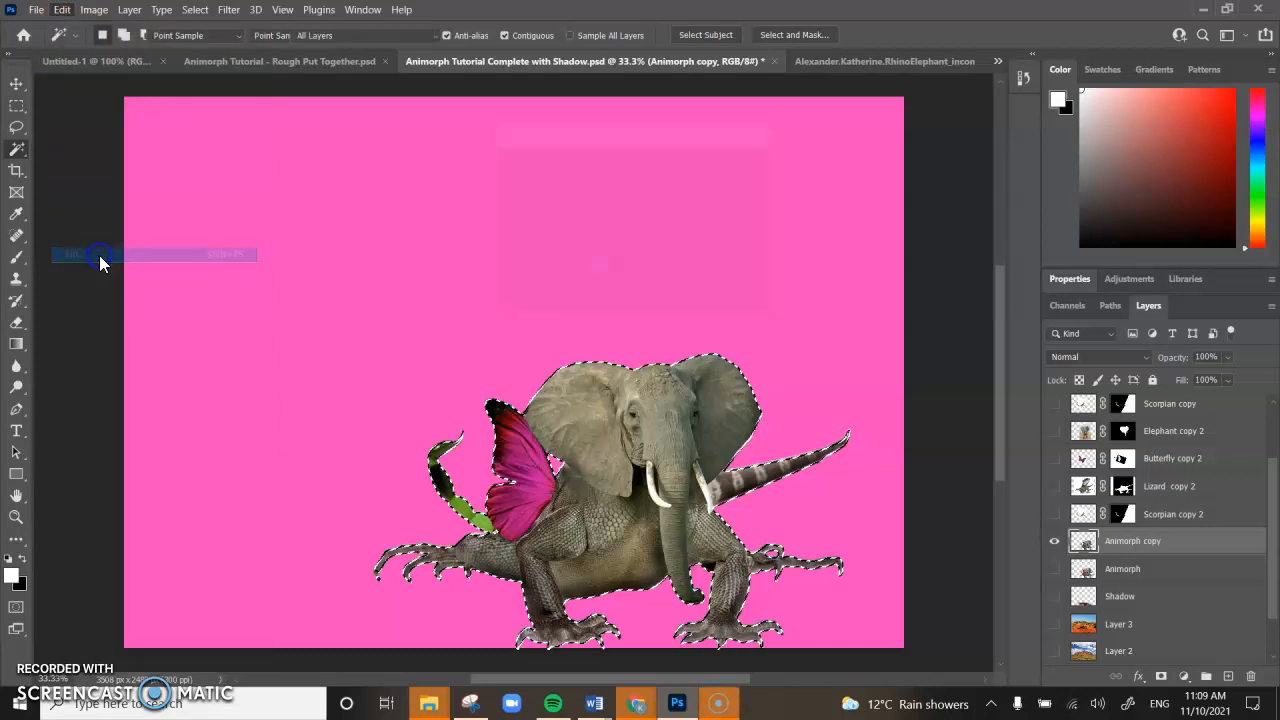
{"action": "left_click", "coordinate": [636, 162]}
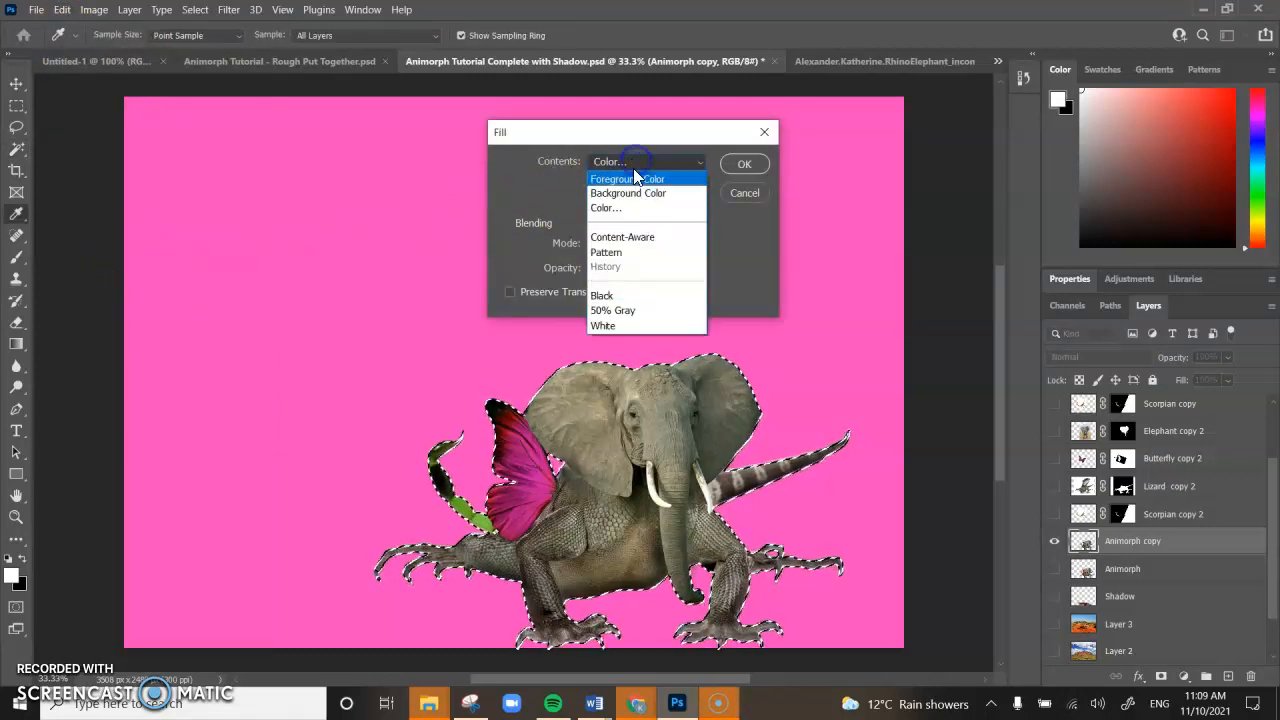
{"action": "left_click", "coordinate": [630, 207]}
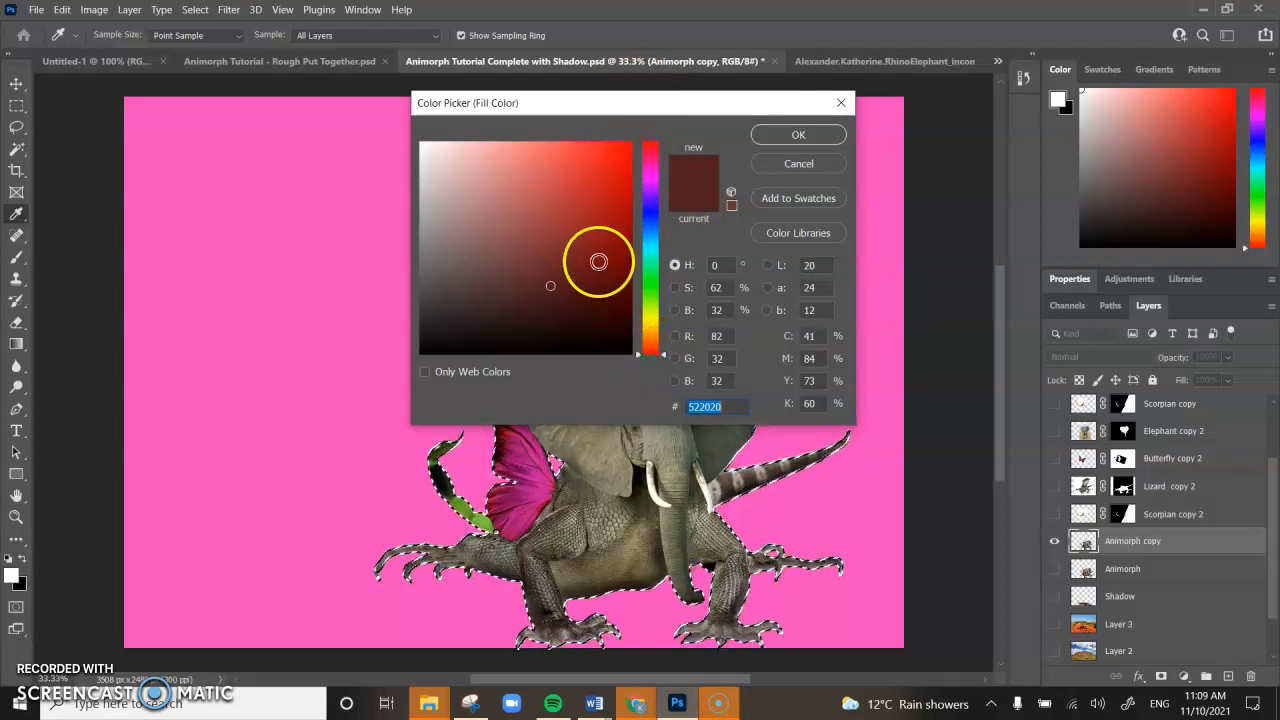
{"action": "left_click", "coordinate": [800, 135]}
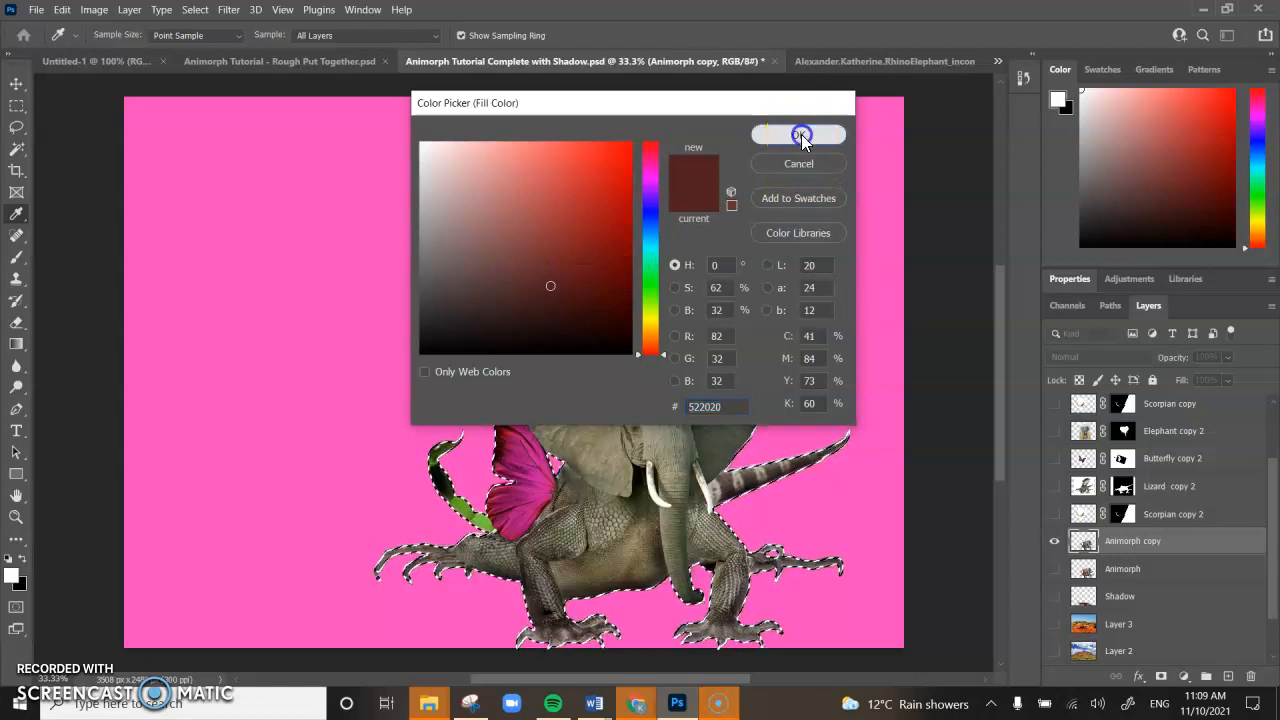
{"action": "left_click", "coordinate": [737, 166]}
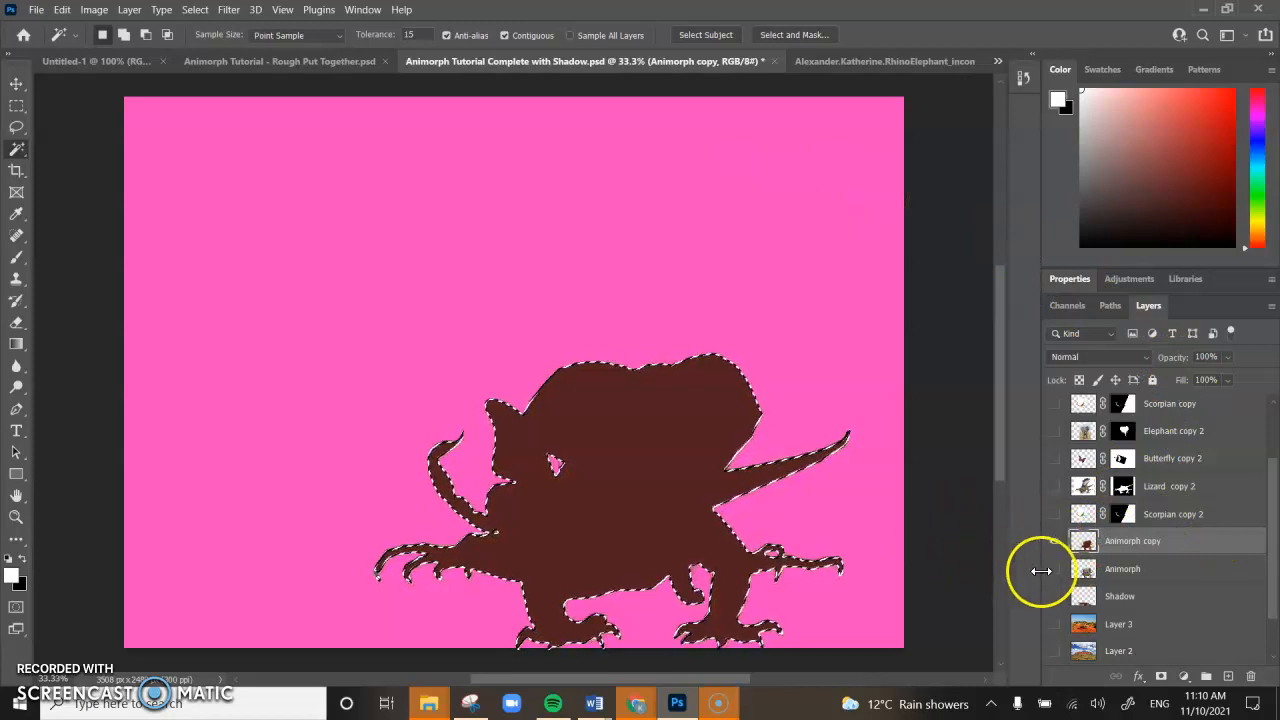
Place the brown Animorph copy layer beneath the visible Animorph layer and show the Layer 3 desert background again.
{"action": "left_click", "coordinate": [1056, 541]}
{"action": "left_click", "coordinate": [1055, 543]}
{"action": "left_click_drag", "start_coordinate": [1120, 543], "coordinate": [1122, 572]}
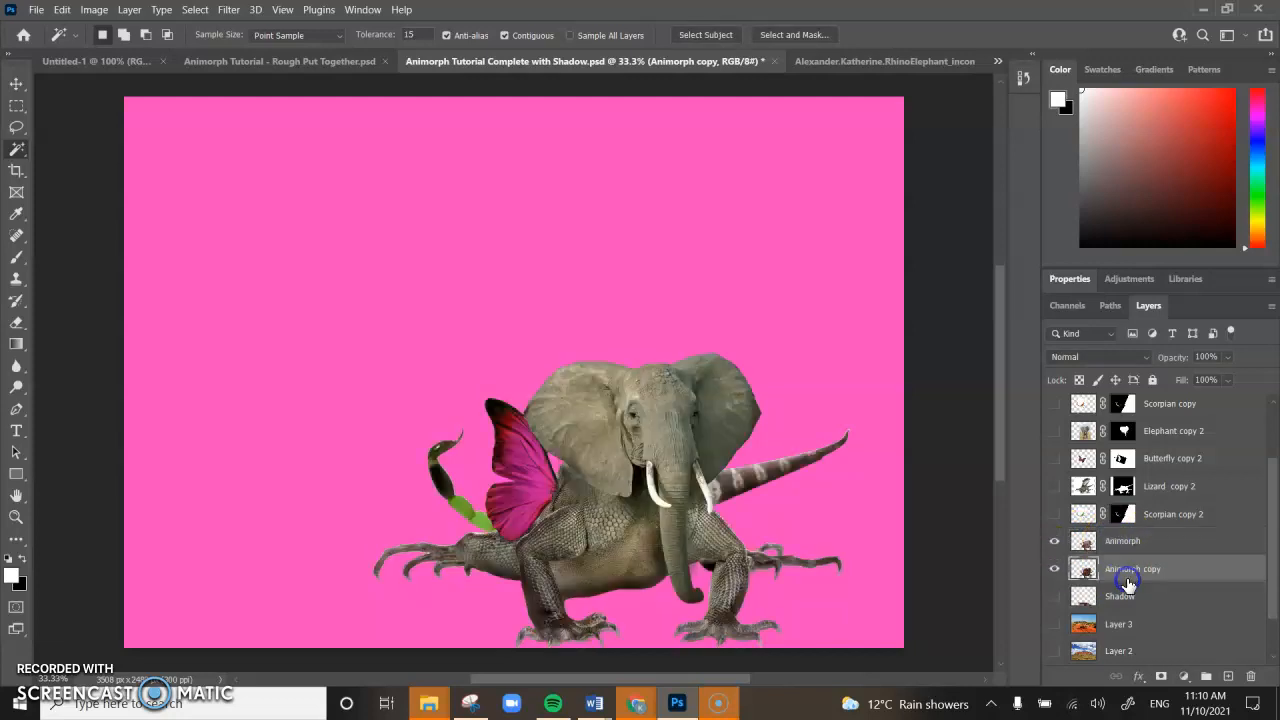
{"action": "left_click", "coordinate": [1055, 624]}
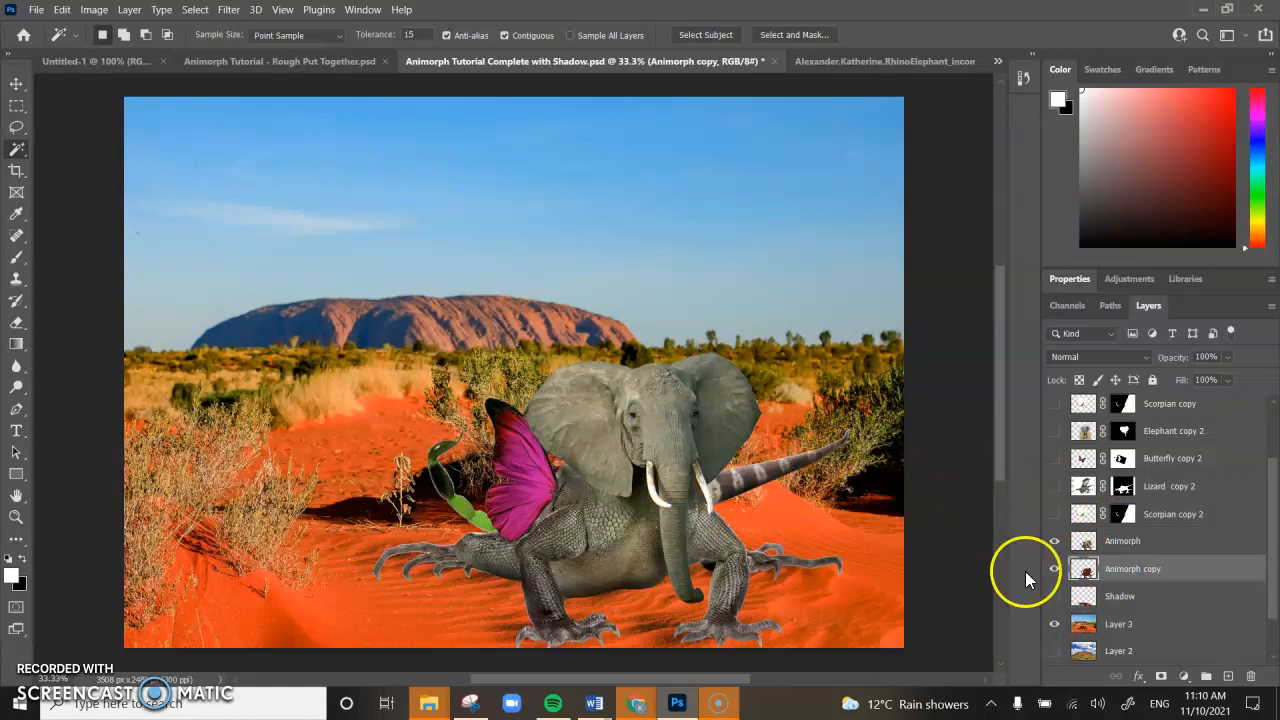
Select the Animorph and Animorph copy layers together and move them slightly left and up in the scene.
{"action": "left_click", "coordinate": [1125, 541]}
{"action": "left_click", "coordinate": [1141, 568], "text": "shift"}
{"action": "left_click_drag", "start_coordinate": [1207, 562], "coordinate": [607, 484]}
{"action": "left_click", "coordinate": [16, 84]}
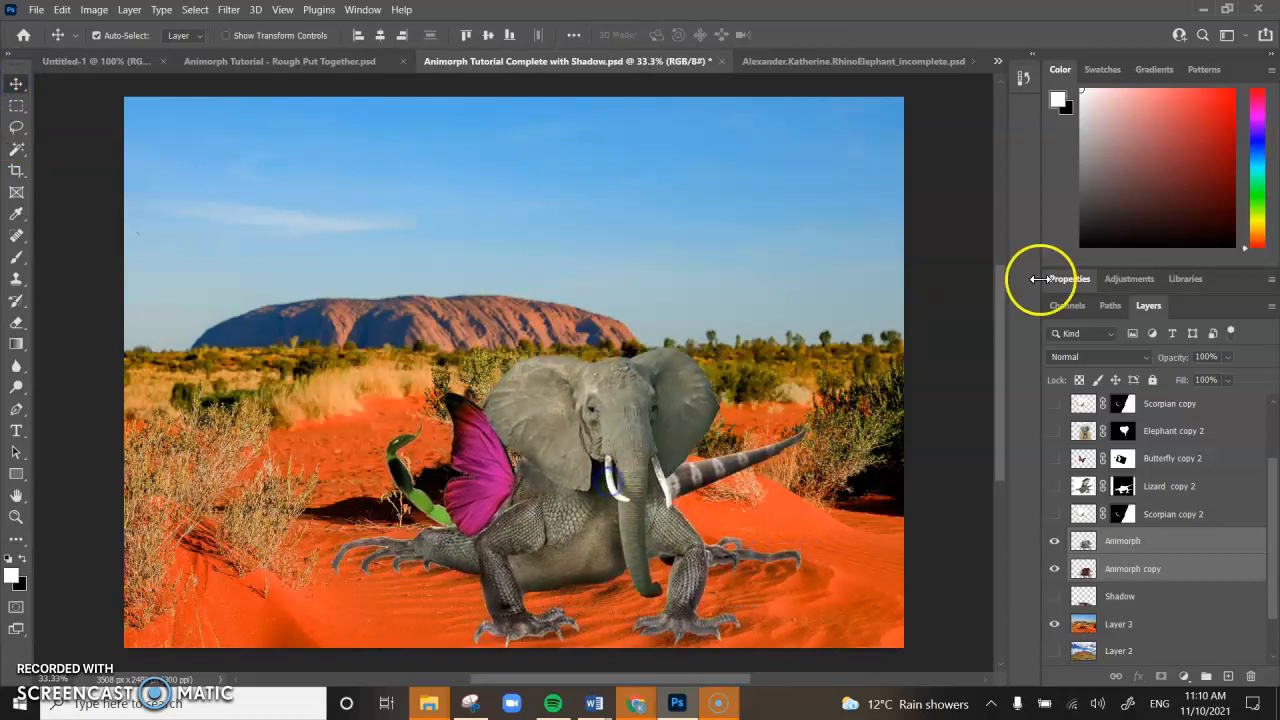
Start a Distort transform on only the Animorph copy layer and nudge its two upper corners slightly outward.
{"action": "left_click", "coordinate": [1125, 569]}
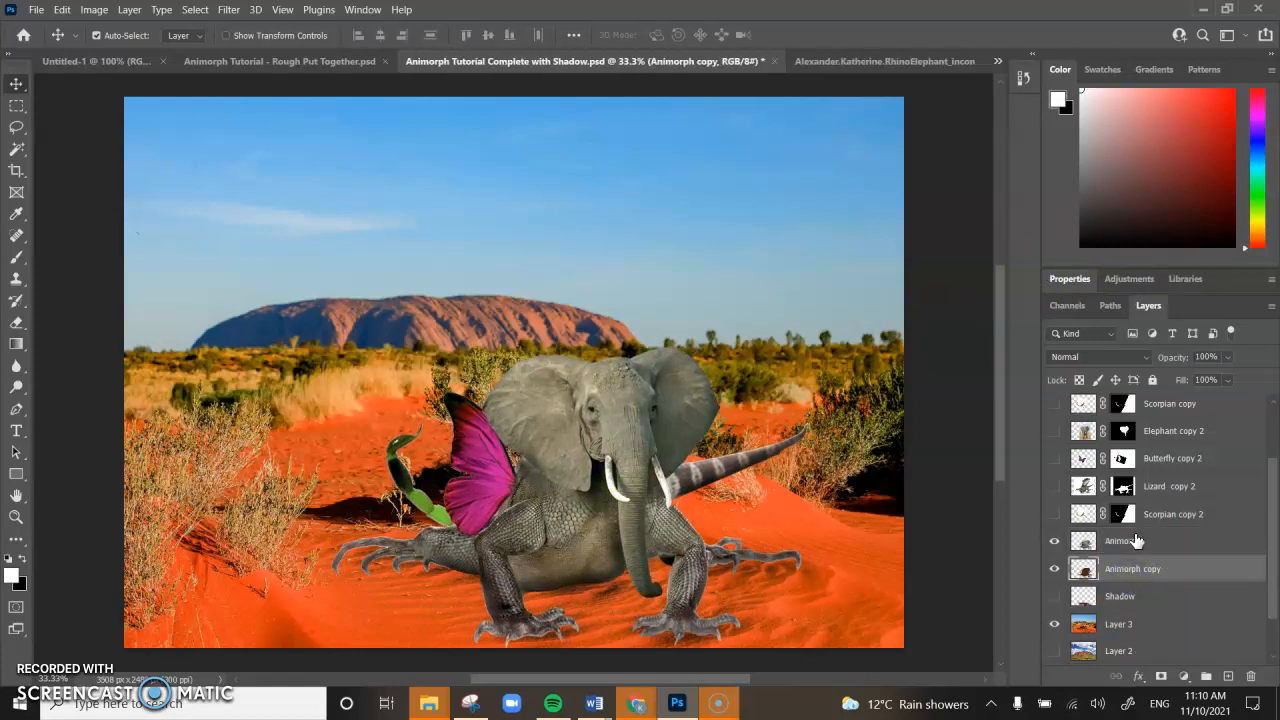
{"action": "left_click", "coordinate": [1128, 550]}
{"action": "left_click", "coordinate": [768, 428]}
{"action": "left_click", "coordinate": [35, 10]}
{"action": "mouse_move", "coordinate": [62, 10]}
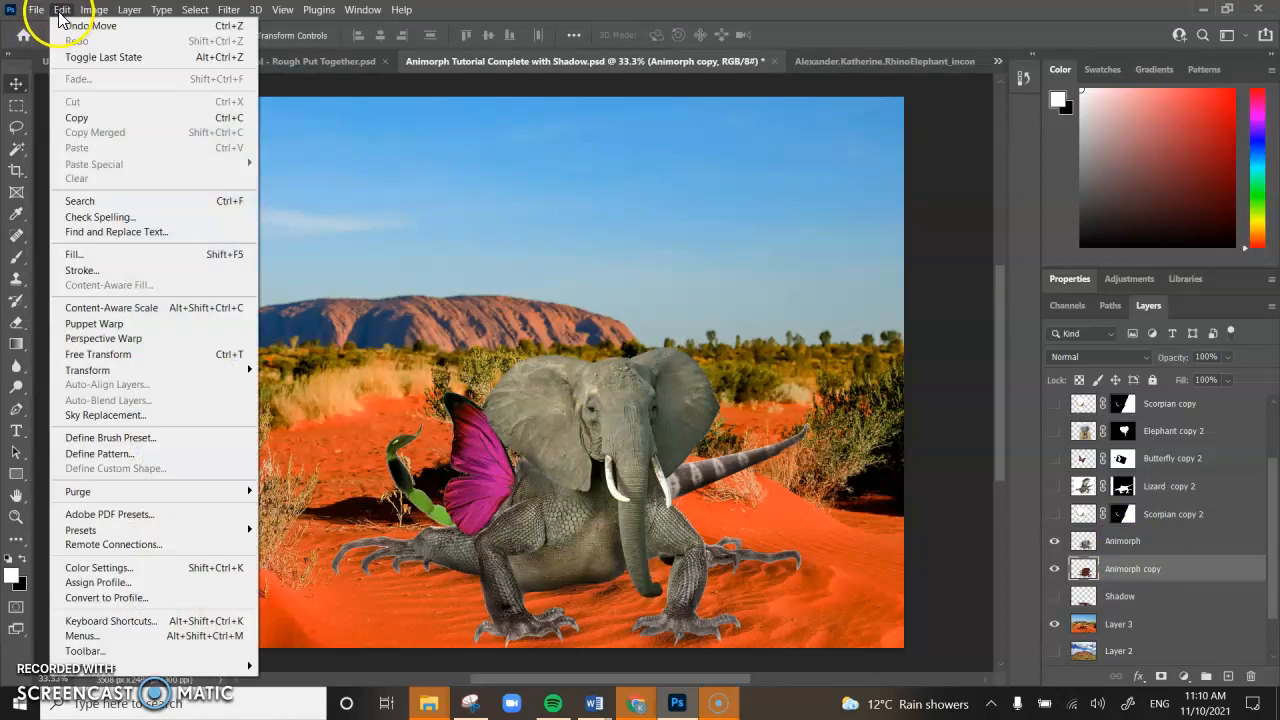
{"action": "mouse_move", "coordinate": [155, 372]}
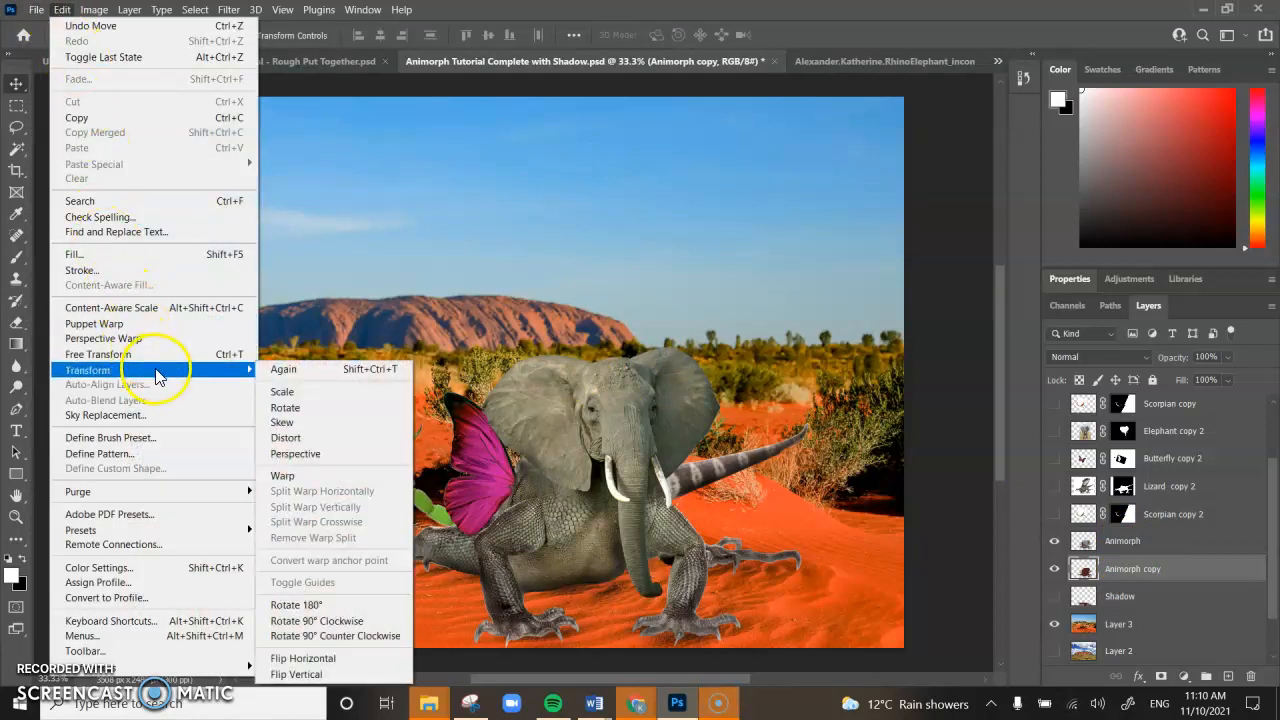
{"action": "left_click", "coordinate": [336, 440]}
{"action": "mouse_move", "coordinate": [330, 349]}
{"action": "left_mouse_down"}
{"action": "mouse_move", "coordinate": [266, 490]}
{"action": "mouse_move", "coordinate": [193, 505]}
{"action": "mouse_move", "coordinate": [322, 512]}
{"action": "mouse_move", "coordinate": [309, 532]}
{"action": "mouse_move", "coordinate": [288, 364]}
{"action": "mouse_move", "coordinate": [298, 346]}
{"action": "mouse_move", "coordinate": [364, 340]}
{"action": "mouse_move", "coordinate": [326, 347]}
{"action": "left_mouse_up"}
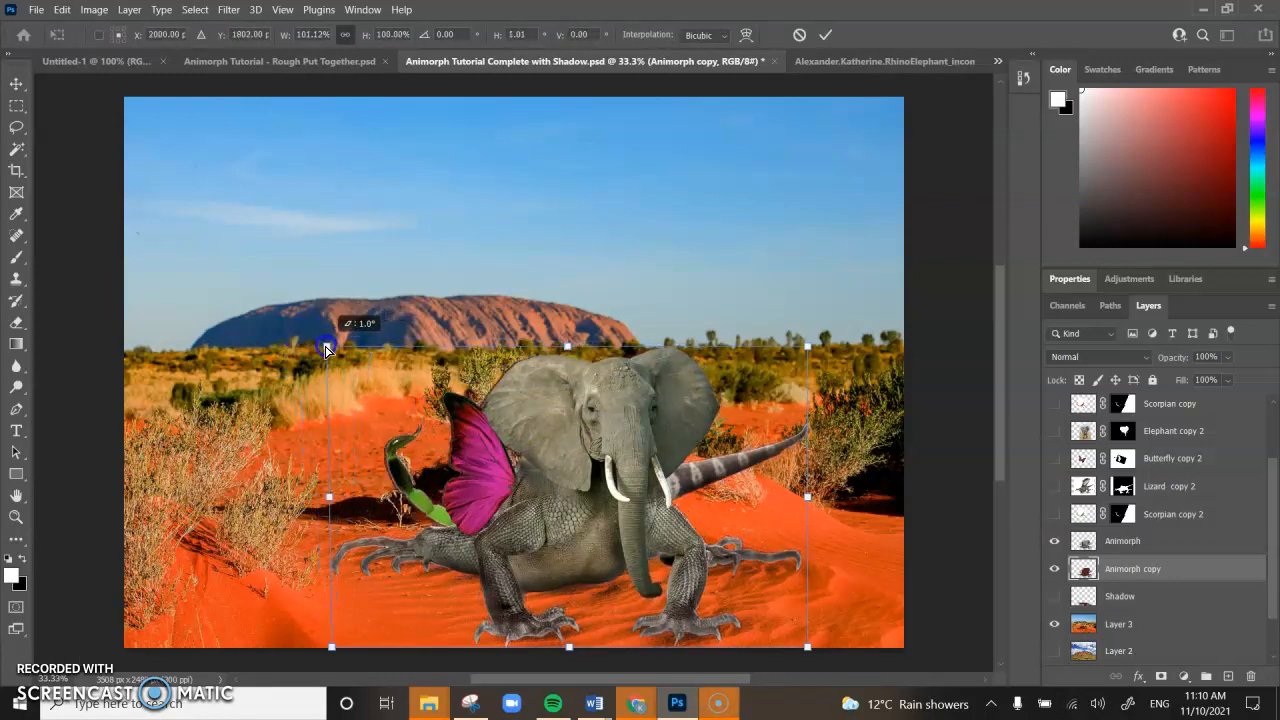
{"action": "mouse_move", "coordinate": [808, 350]}
{"action": "left_mouse_down"}
{"action": "mouse_move", "coordinate": [845, 338]}
{"action": "mouse_move", "coordinate": [780, 343]}
{"action": "mouse_move", "coordinate": [606, 449]}
{"action": "mouse_move", "coordinate": [462, 418]}
{"action": "mouse_move", "coordinate": [382, 362]}
{"action": "mouse_move", "coordinate": [686, 423]}
{"action": "mouse_move", "coordinate": [790, 425]}
{"action": "mouse_move", "coordinate": [808, 331]}
{"action": "mouse_move", "coordinate": [809, 346]}
{"action": "left_mouse_up"}
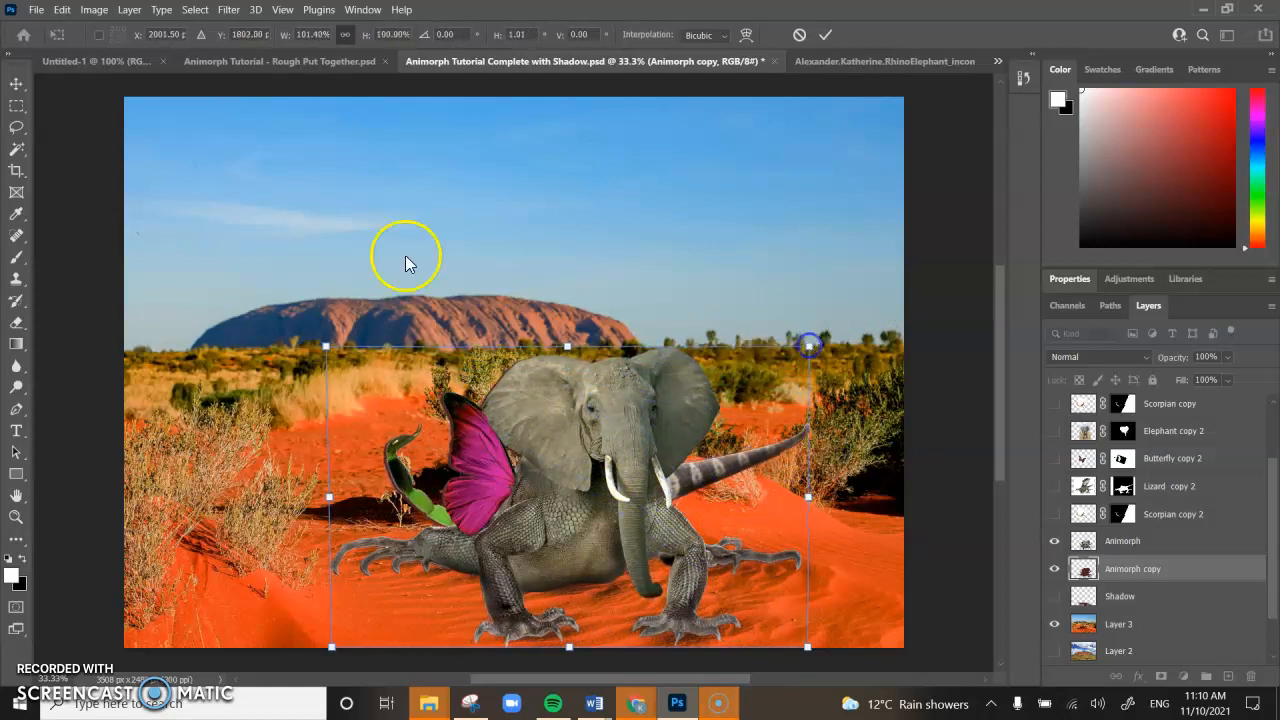
{"action": "left_click", "coordinate": [61, 10]}
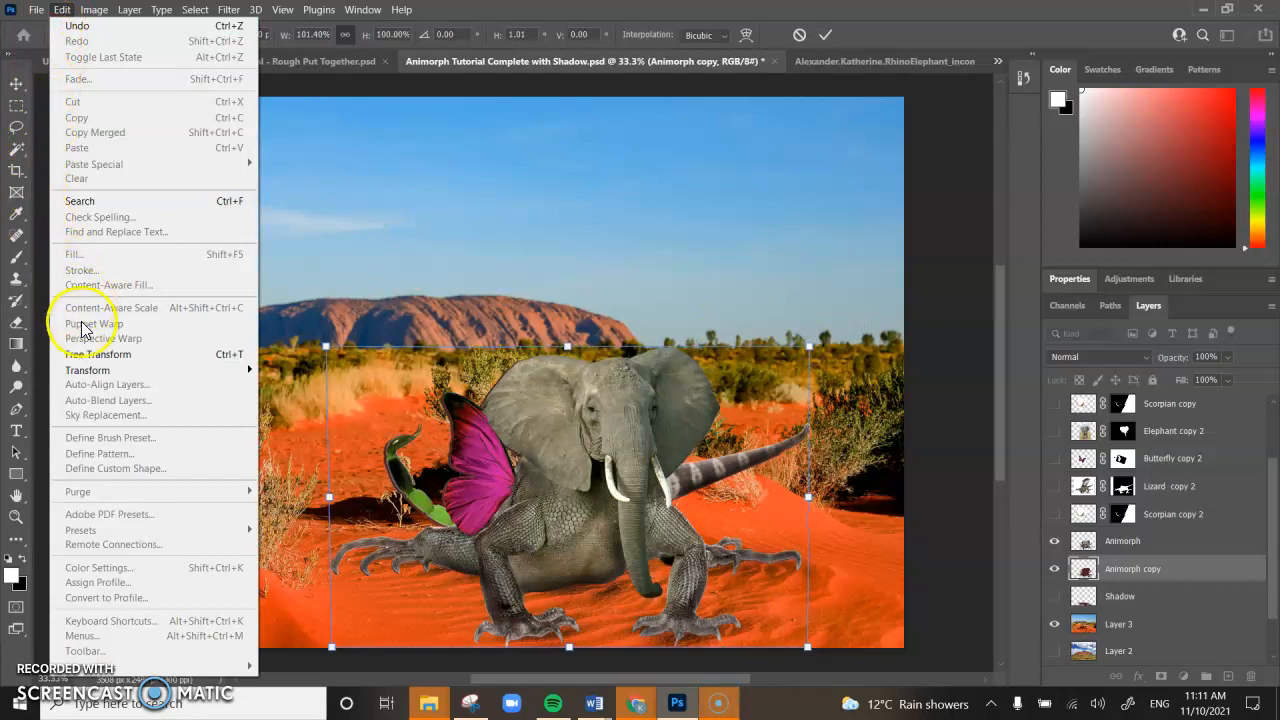
{"action": "mouse_move", "coordinate": [130, 370]}
{"action": "left_click", "coordinate": [300, 437]}
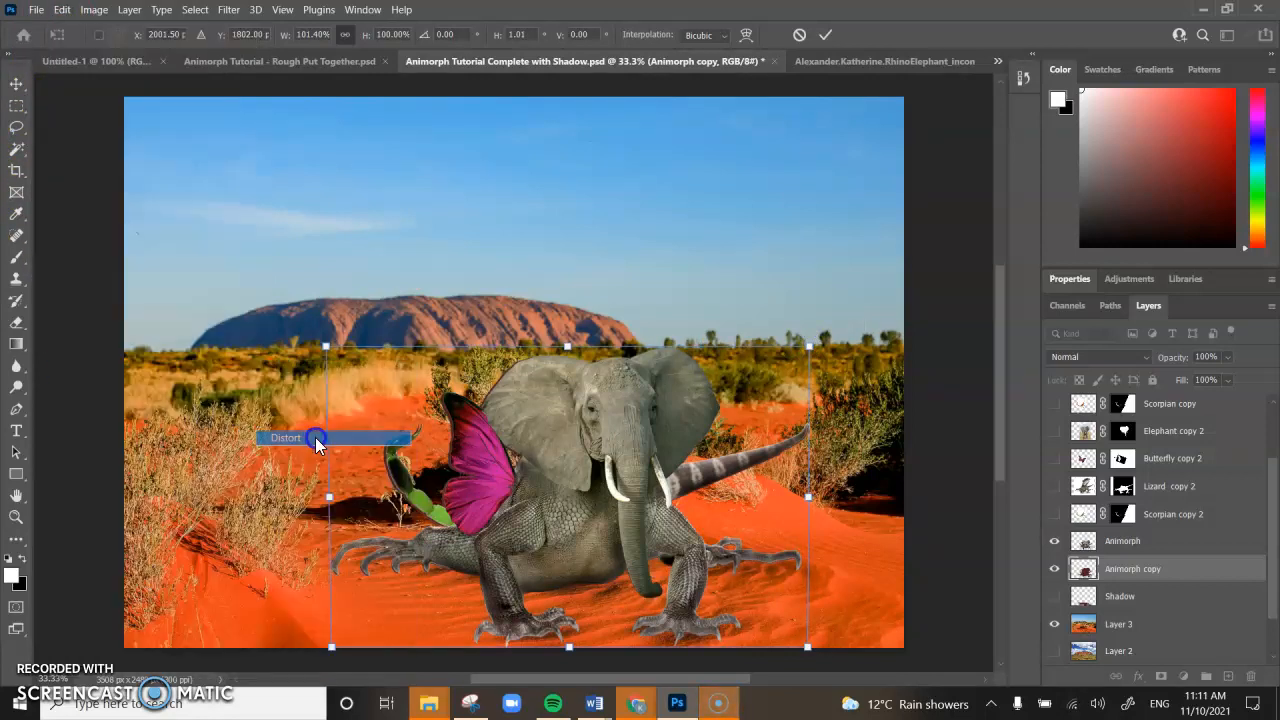
Distort the brown silhouette's upper corners down and to the left so it lies on the sand like a cast shadow.
{"action": "left_click_drag", "start_coordinate": [325, 348], "coordinate": [166, 468]}
{"action": "left_click_drag", "start_coordinate": [817, 360], "coordinate": [820, 485]}
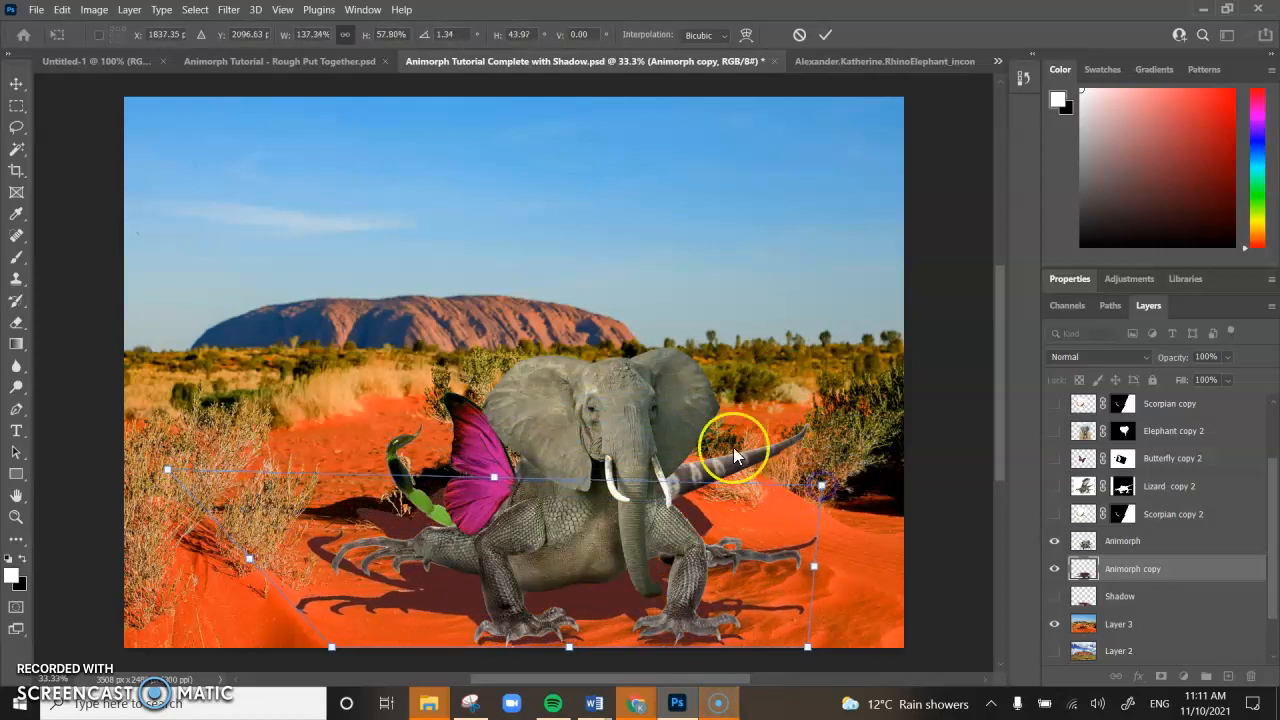
{"action": "left_click_drag", "start_coordinate": [168, 471], "coordinate": [128, 470]}
{"action": "left_click_drag", "start_coordinate": [823, 490], "coordinate": [667, 491]}
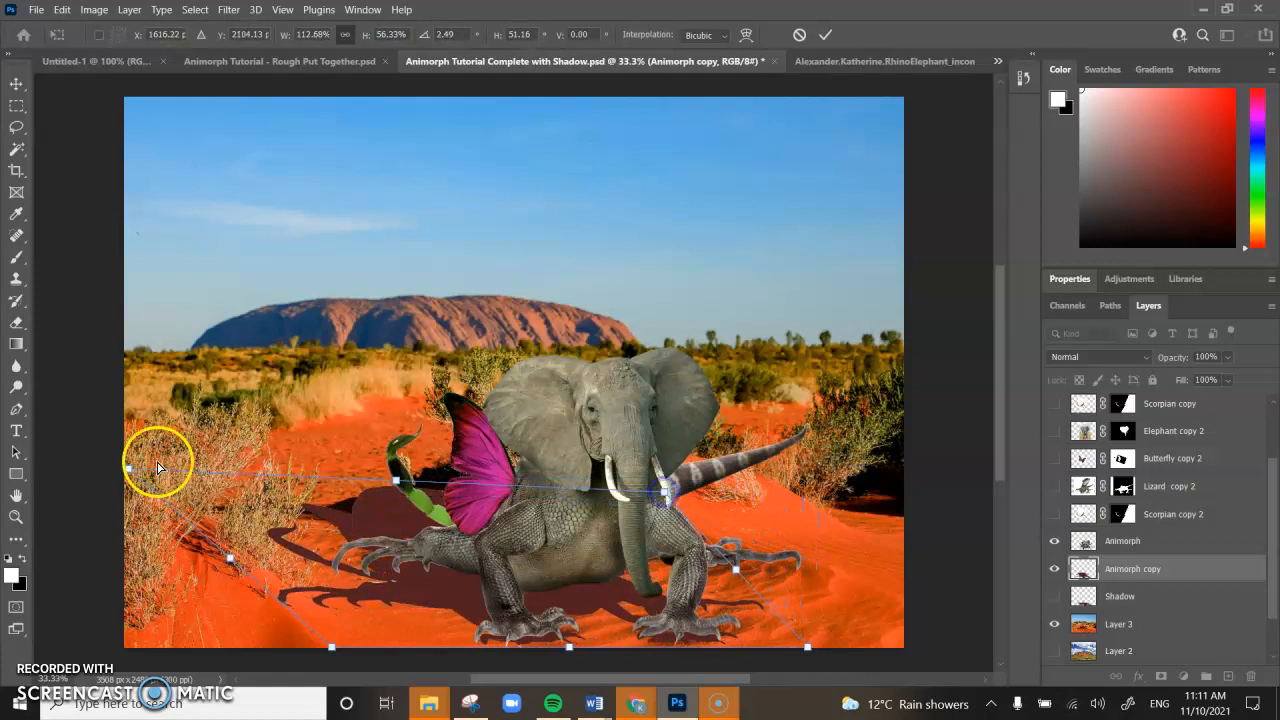
{"action": "left_click_drag", "start_coordinate": [128, 475], "coordinate": [55, 545]}
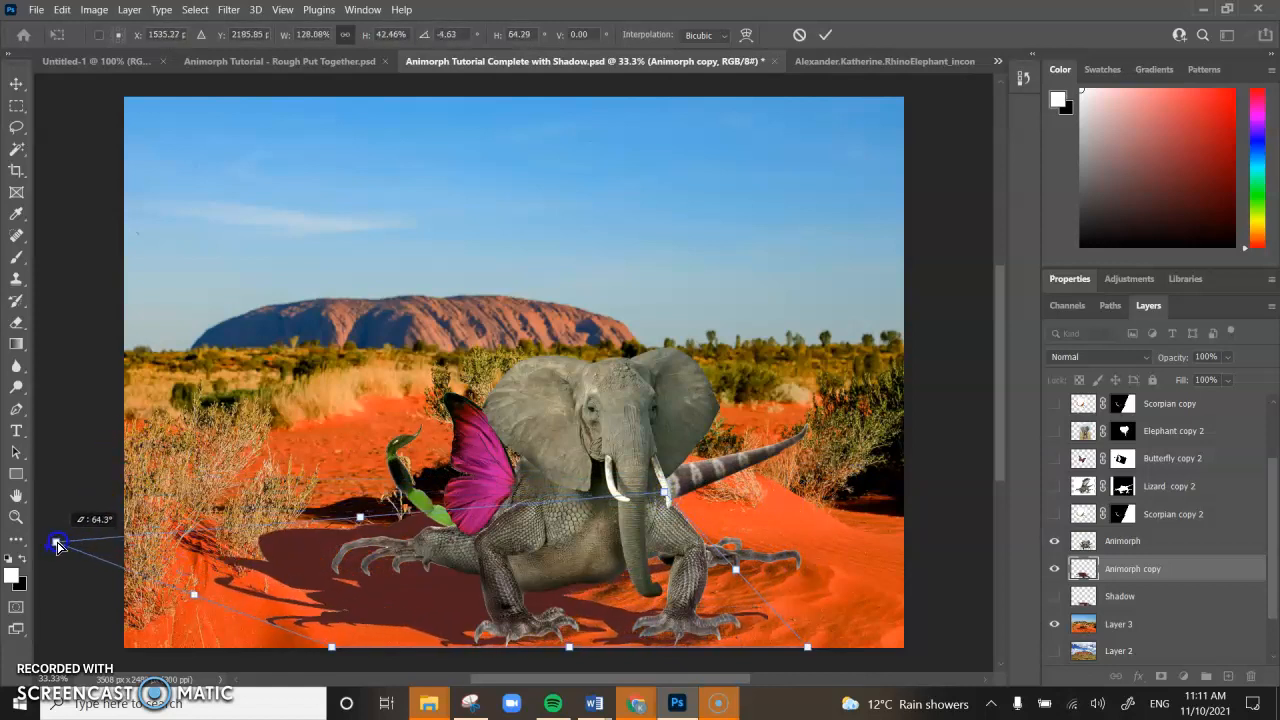
{"action": "left_click_drag", "start_coordinate": [664, 506], "coordinate": [683, 551]}
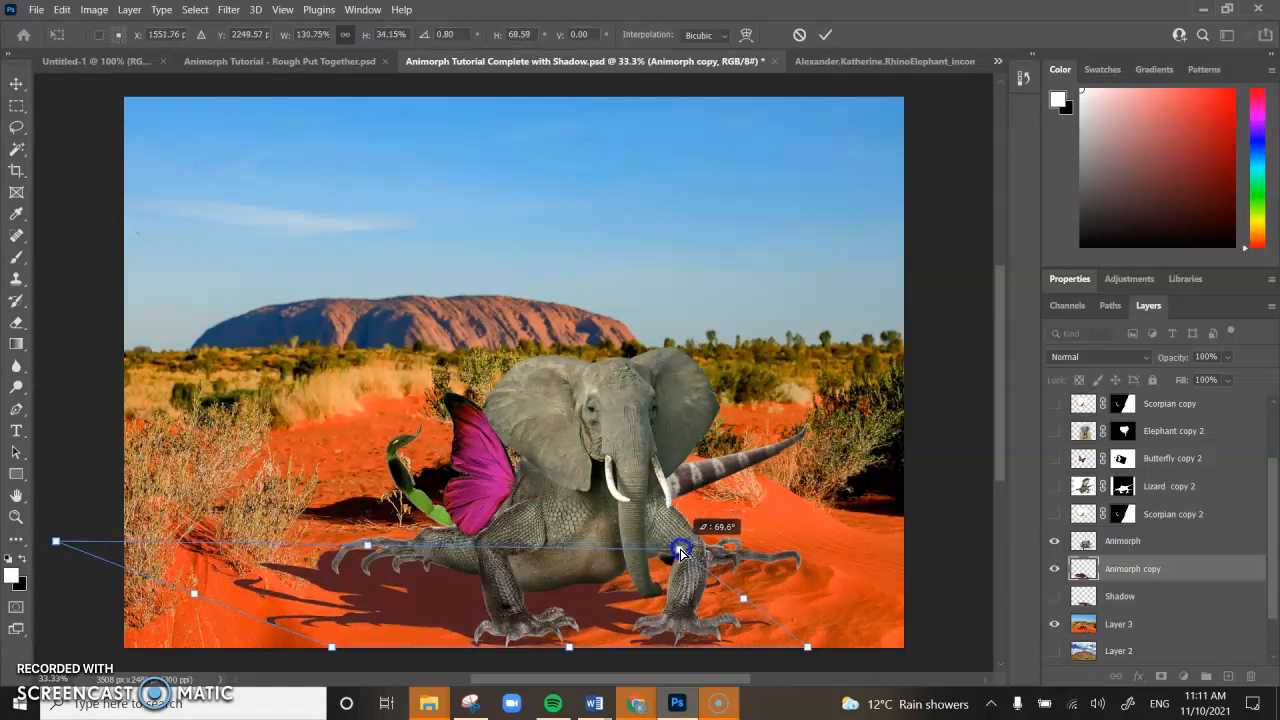
{"action": "left_click_drag", "start_coordinate": [679, 554], "coordinate": [679, 560]}
Shift the shadow slightly up toward the creature's feet and pull its upper corners up and further left.
{"action": "mouse_move", "coordinate": [556, 597]}
{"action": "left_mouse_down"}
{"action": "mouse_move", "coordinate": [590, 515]}
{"action": "mouse_move", "coordinate": [586, 600]}
{"action": "mouse_move", "coordinate": [575, 594]}
{"action": "left_mouse_up"}
{"action": "mouse_move", "coordinate": [57, 527]}
{"action": "left_mouse_down"}
{"action": "mouse_move", "coordinate": [23, 523]}
{"action": "mouse_move", "coordinate": [94, 556]}
{"action": "mouse_move", "coordinate": [63, 526]}
{"action": "left_mouse_up"}
{"action": "mouse_move", "coordinate": [743, 547]}
{"action": "left_mouse_down"}
{"action": "mouse_move", "coordinate": [678, 547]}
{"action": "mouse_move", "coordinate": [714, 549]}
{"action": "mouse_move", "coordinate": [724, 532]}
{"action": "left_mouse_up"}
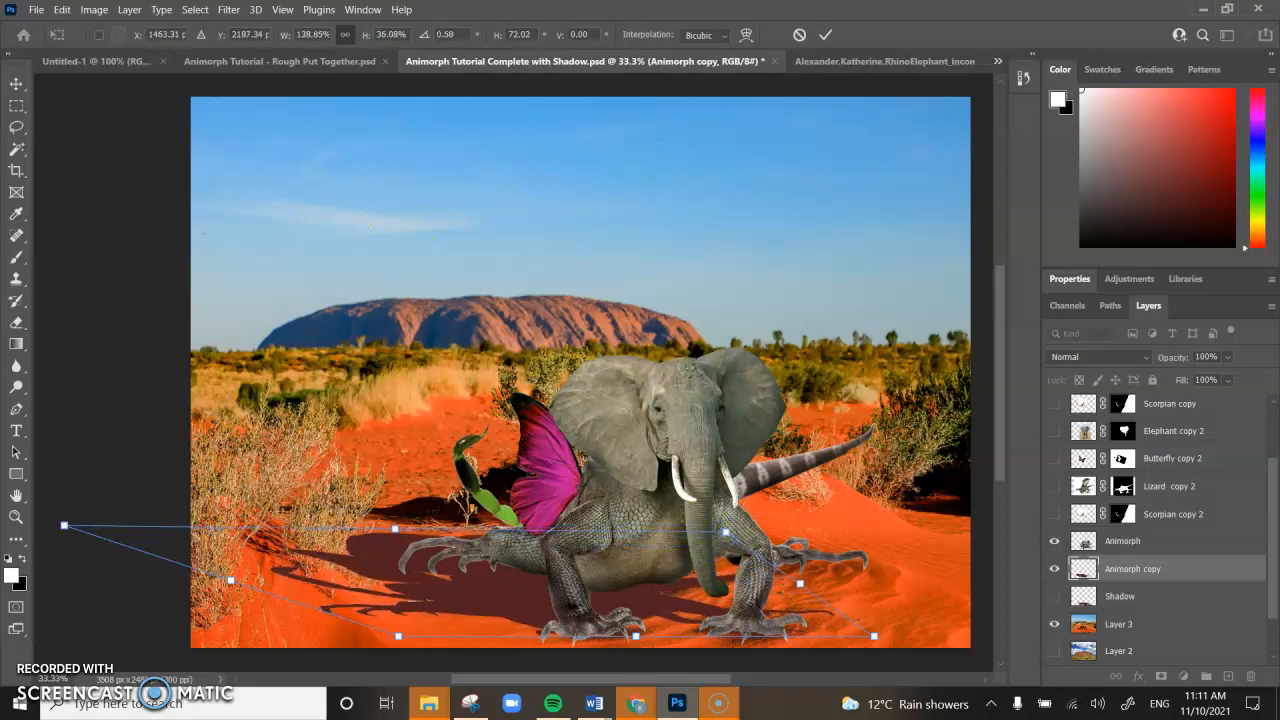
Distort the shadow's two upper corners closer together and apply the transform.
{"action": "left_click", "coordinate": [62, 9]}
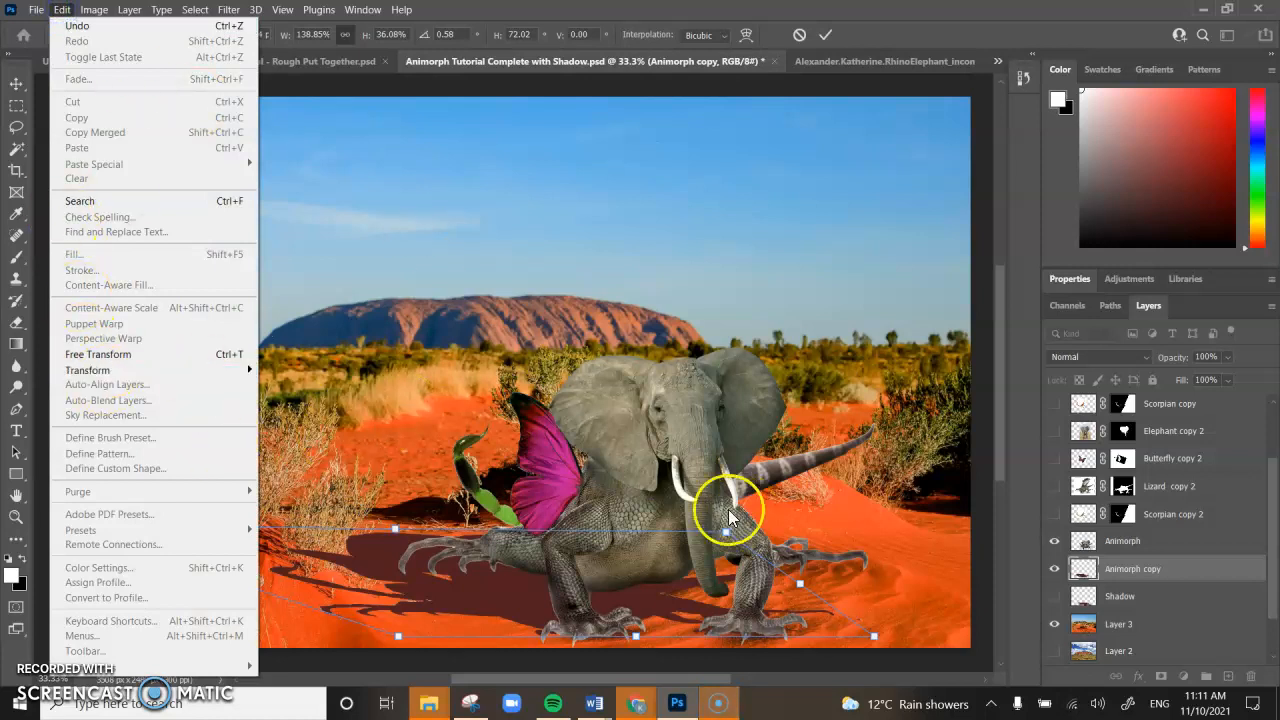
{"action": "mouse_move", "coordinate": [198, 376]}
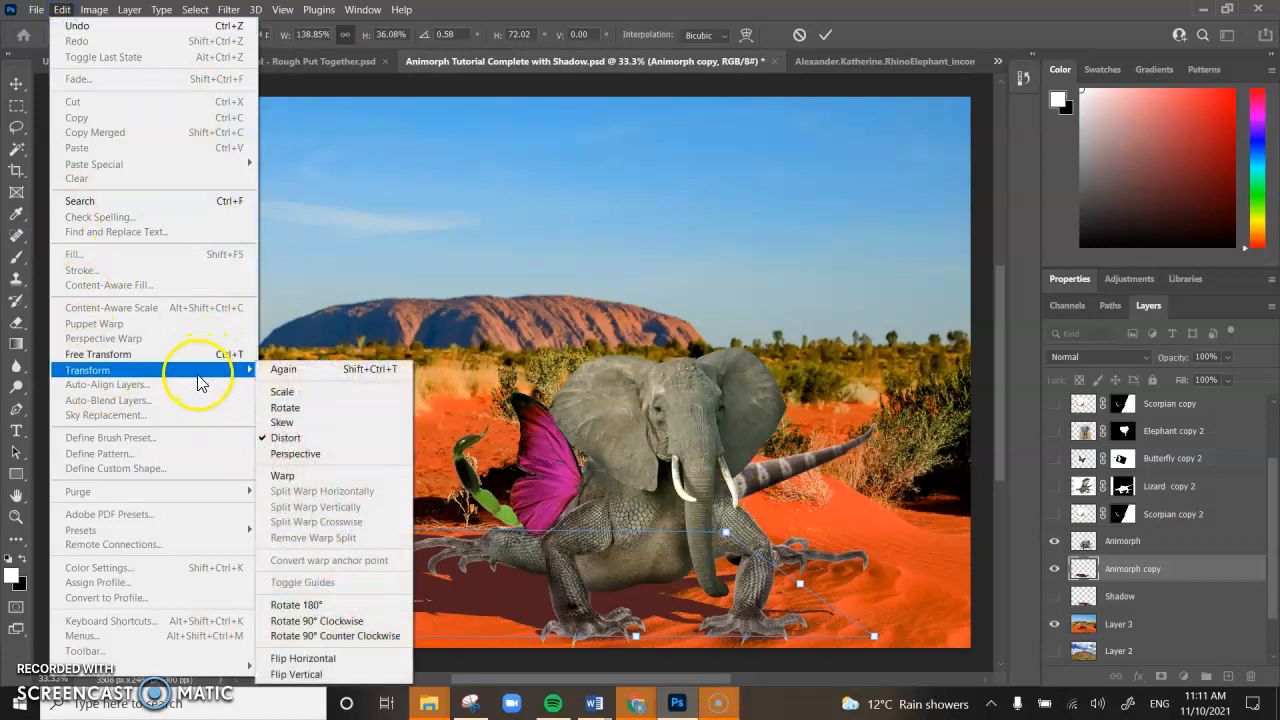
{"action": "left_click", "coordinate": [300, 438]}
{"action": "left_click_drag", "start_coordinate": [64, 527], "coordinate": [150, 420]}
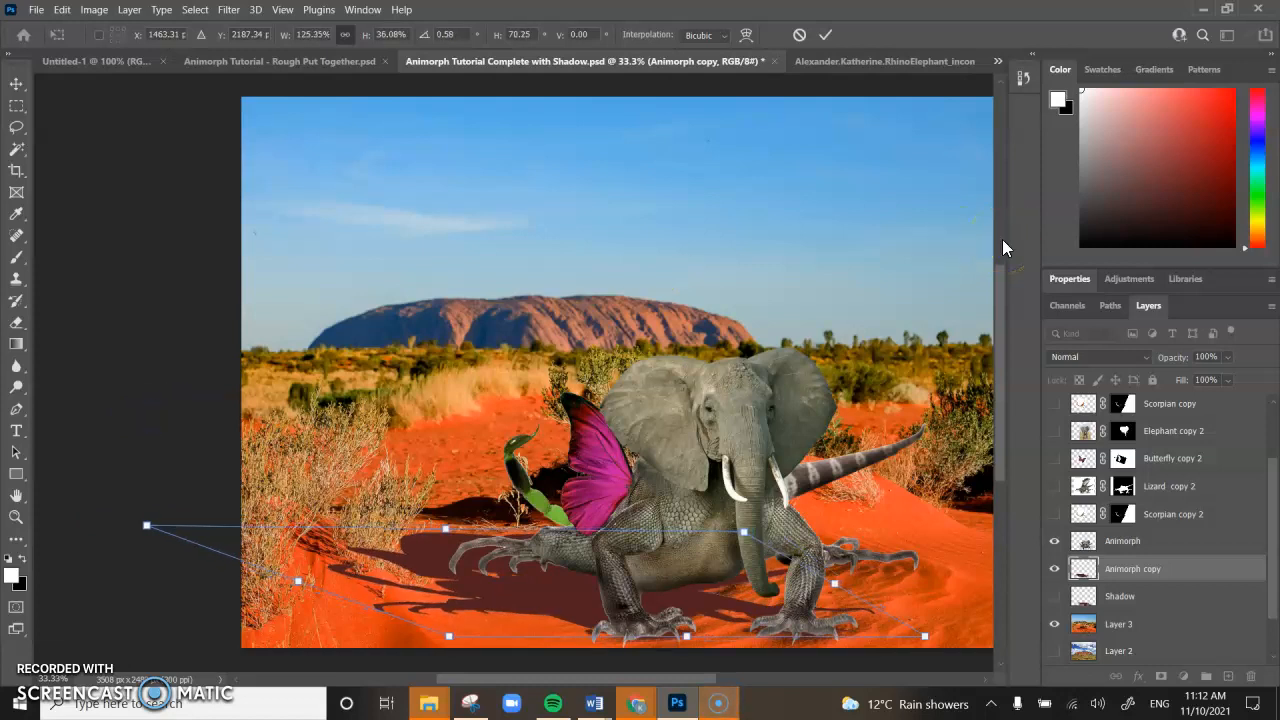
{"action": "key", "text": "Return"}
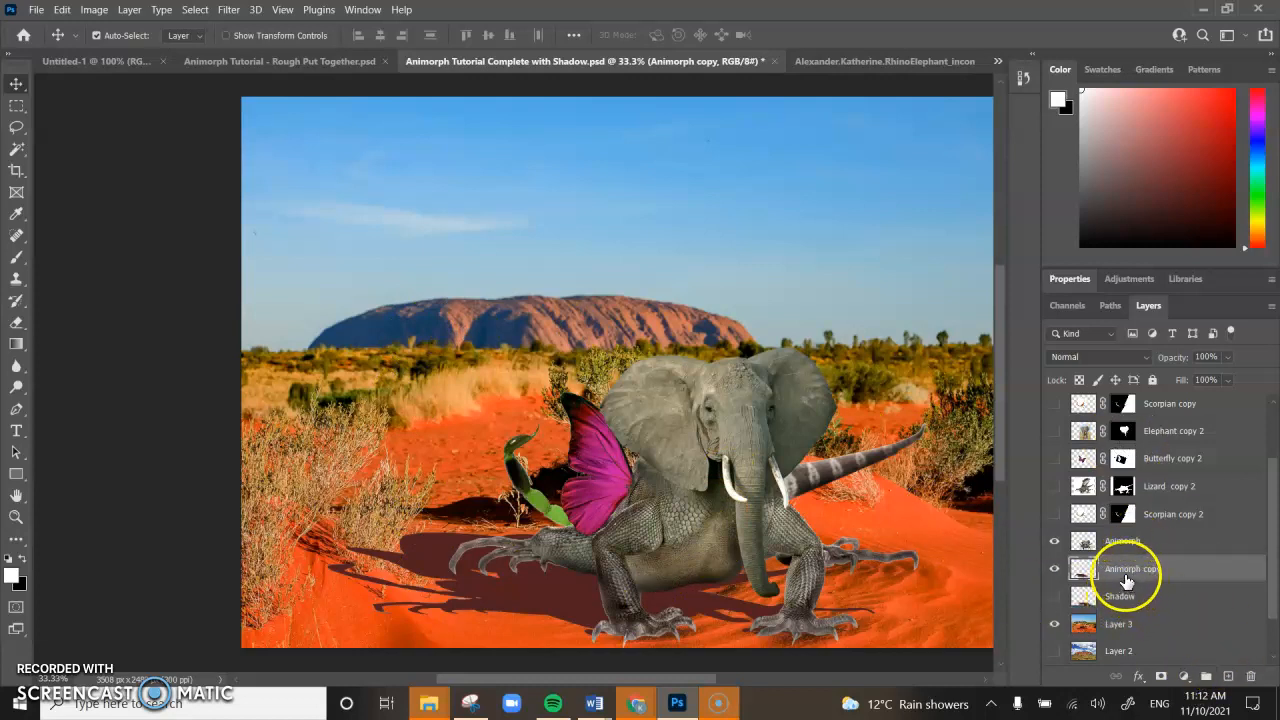
Try out different blend modes on the Animorph copy shadow layer and settle on Difference.
{"action": "left_click", "coordinate": [1095, 358]}
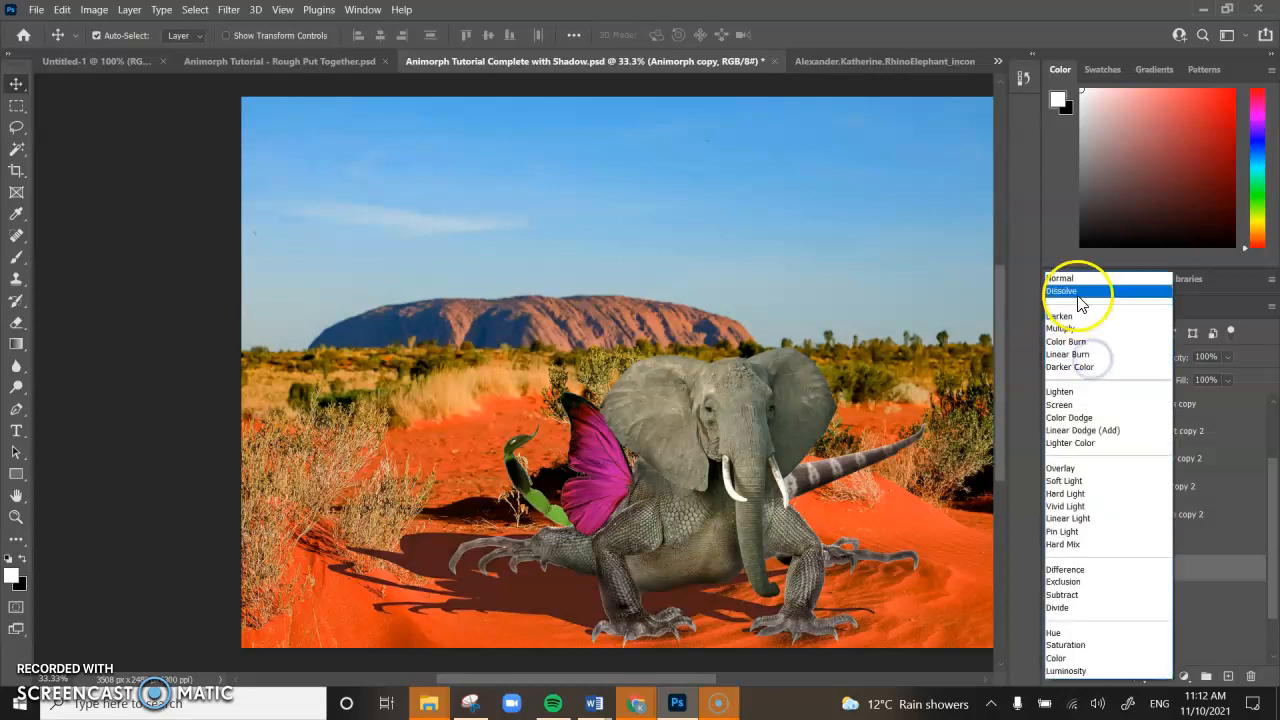
{"action": "left_click", "coordinate": [1078, 283]}
{"action": "left_click", "coordinate": [1067, 357]}
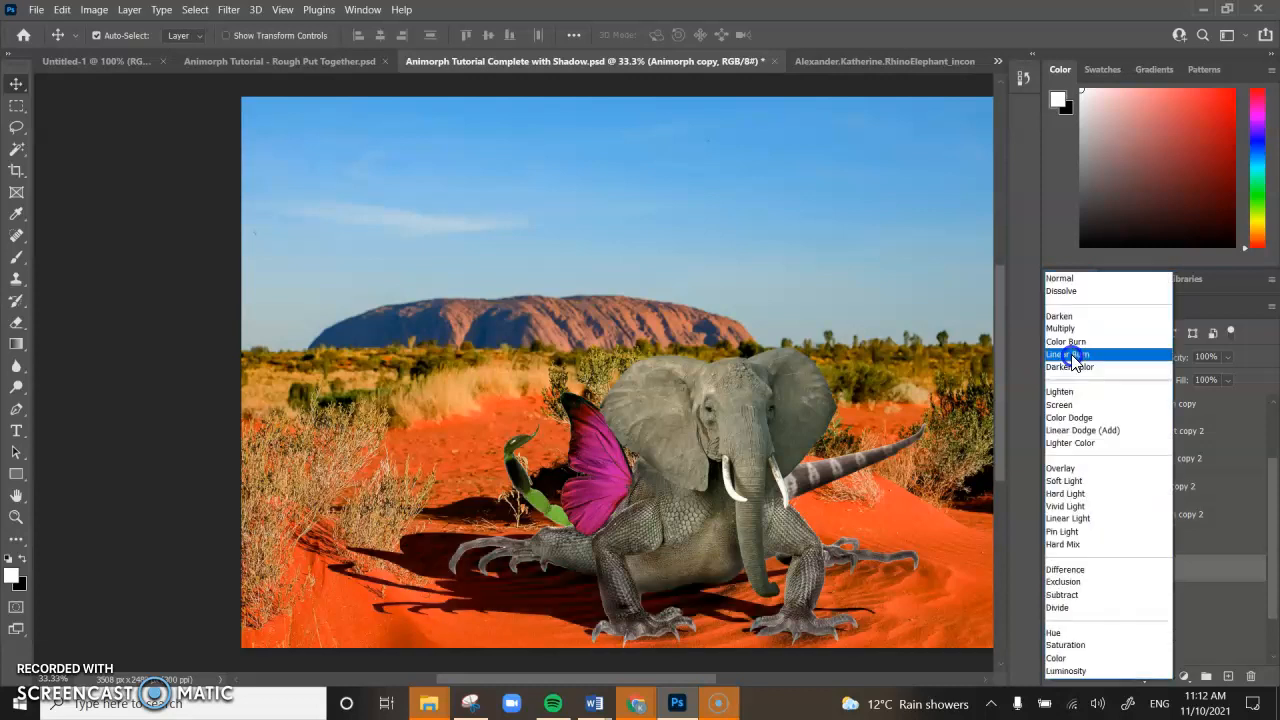
{"action": "left_click", "coordinate": [1101, 280]}
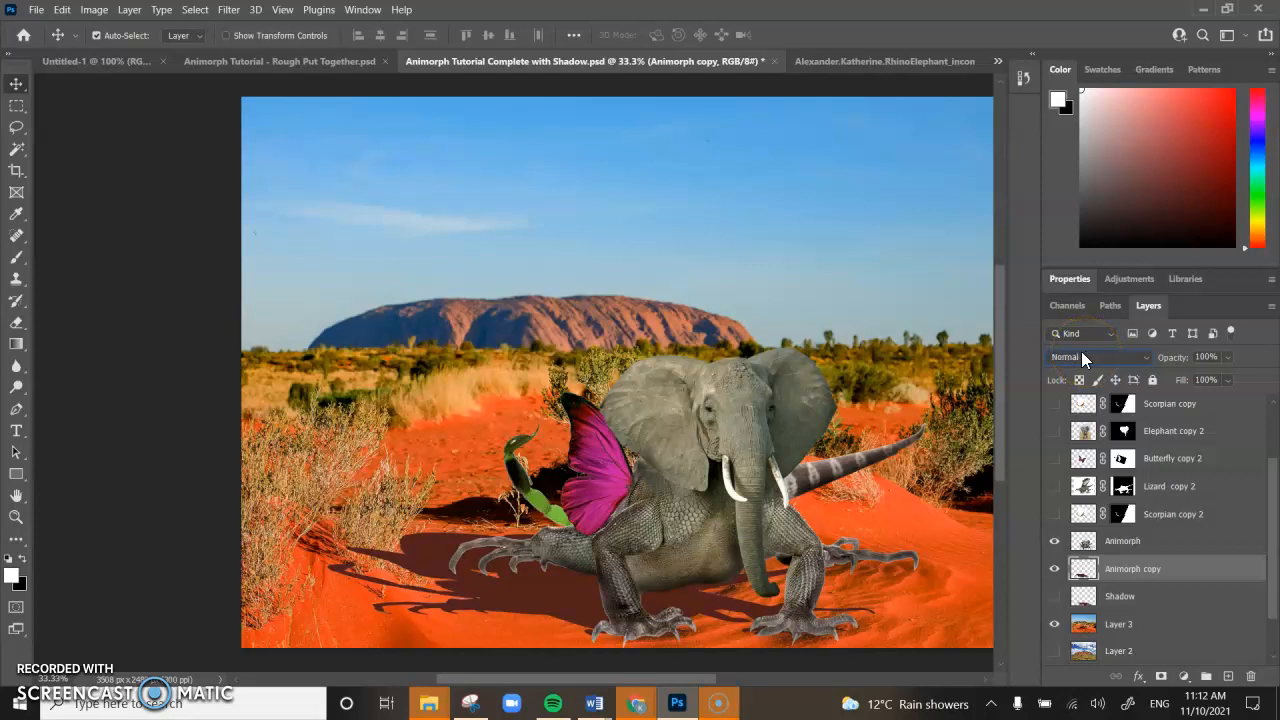
{"action": "scroll", "coordinate": [1080, 360], "scroll_direction": "down", "scroll_amount": 2}
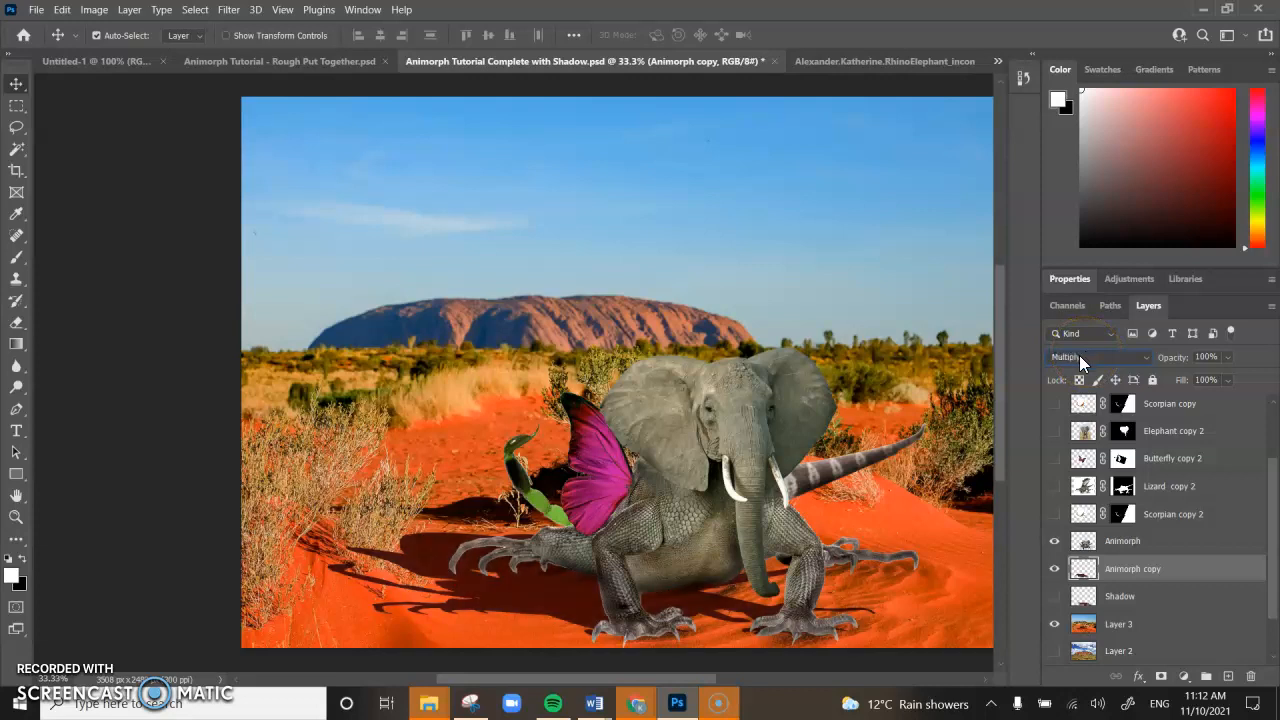
{"action": "scroll", "coordinate": [1078, 357], "scroll_direction": "down", "scroll_amount": 3}
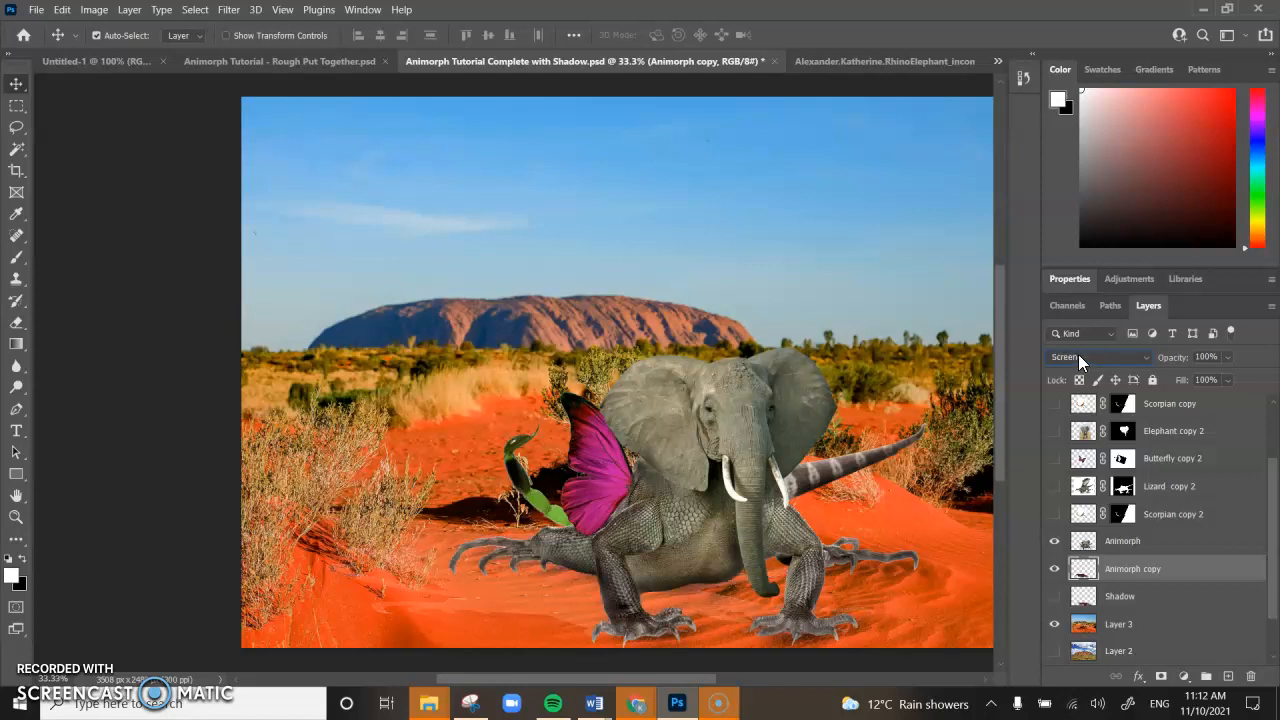
{"action": "scroll", "coordinate": [1080, 360], "scroll_direction": "down", "scroll_amount": 4}
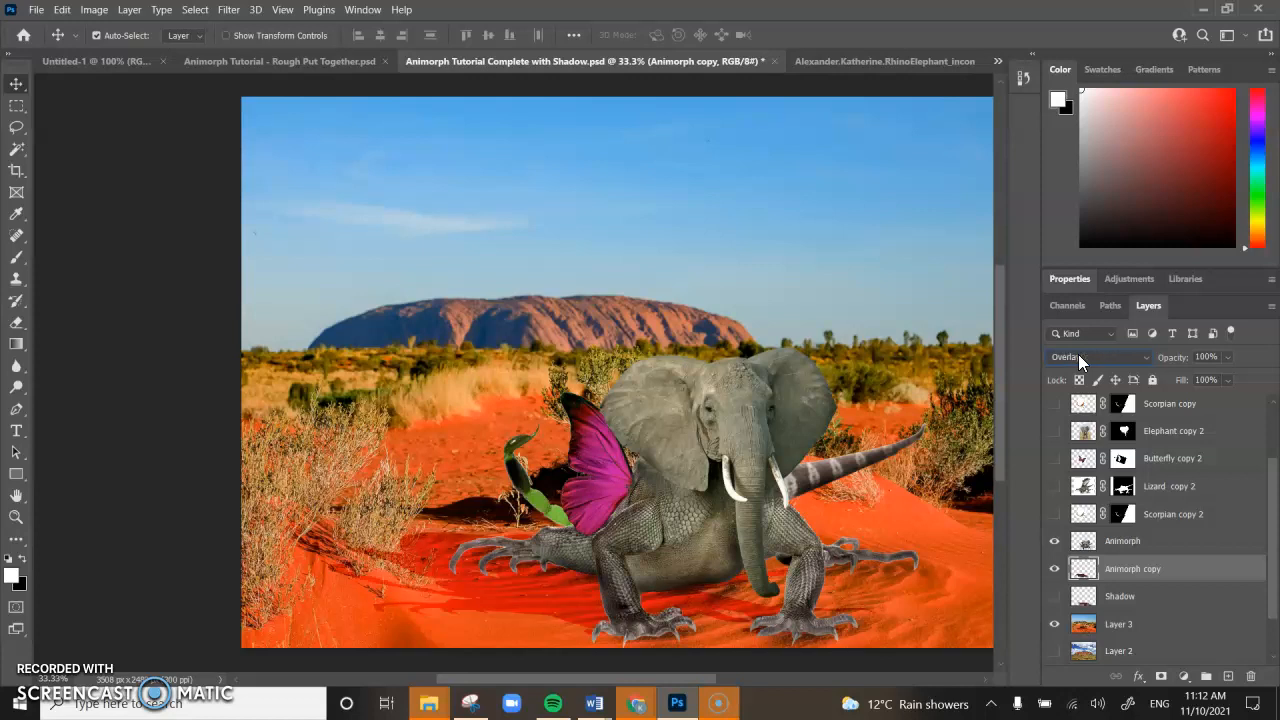
{"action": "scroll", "coordinate": [1080, 360], "scroll_direction": "down", "scroll_amount": 2}
{"action": "scroll", "coordinate": [1080, 360], "scroll_direction": "down", "scroll_amount": 4}
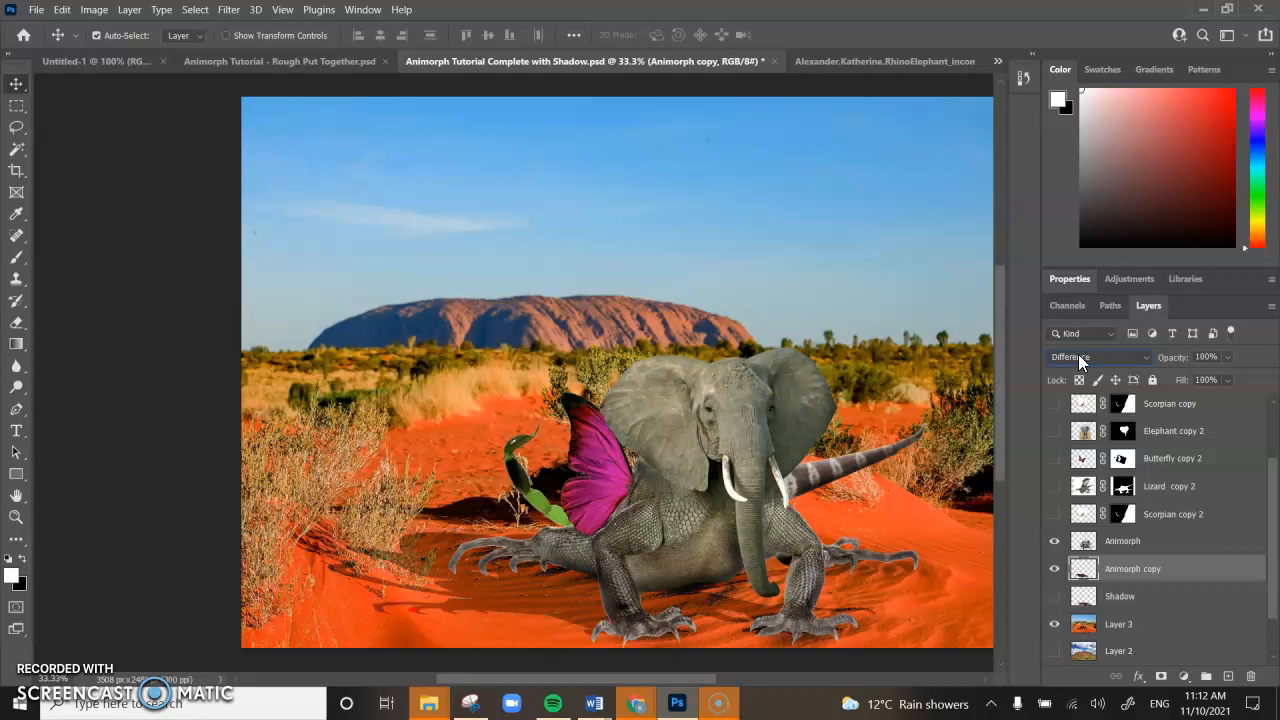
{"action": "scroll", "coordinate": [1080, 361], "scroll_direction": "down", "scroll_amount": 1}
{"action": "scroll", "coordinate": [1080, 361], "scroll_direction": "down", "scroll_amount": 1}
{"action": "scroll", "coordinate": [1080, 361], "scroll_direction": "up", "scroll_amount": 2}
Lower the shadow layer's opacity to 90%.
{"action": "left_click", "coordinate": [1230, 357]}
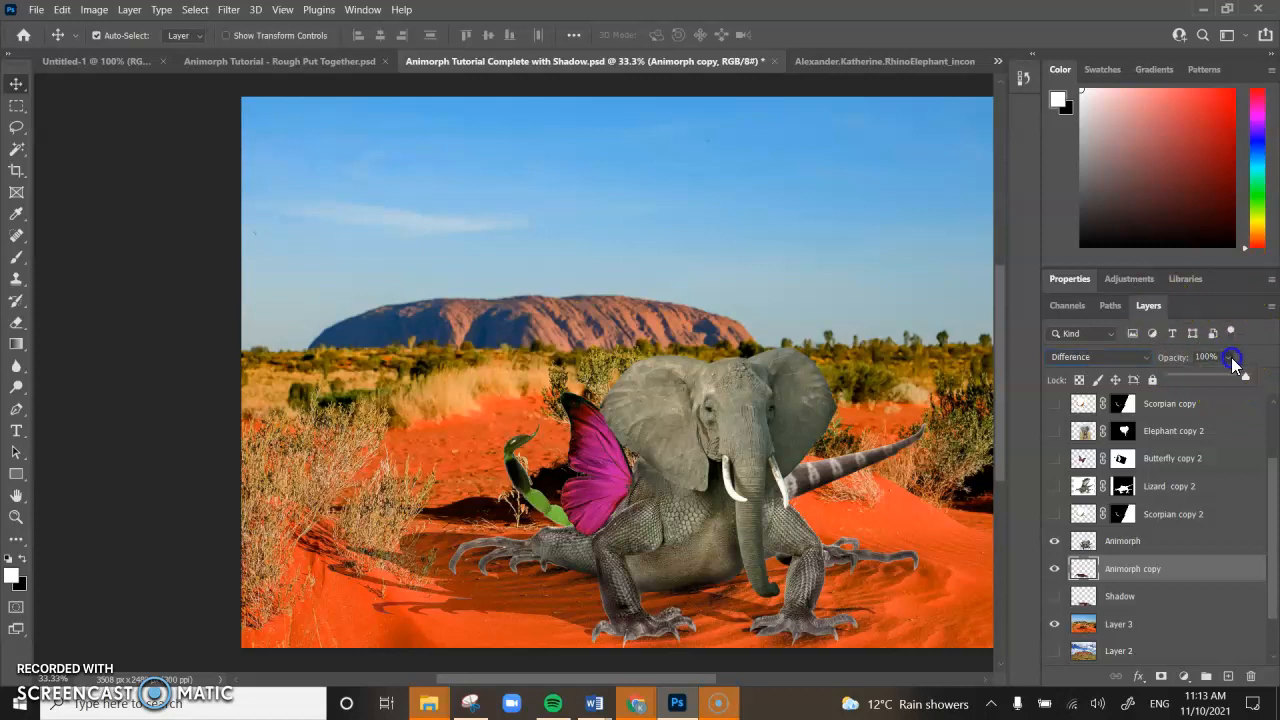
{"action": "left_click_drag", "start_coordinate": [1223, 373], "coordinate": [1231, 373]}
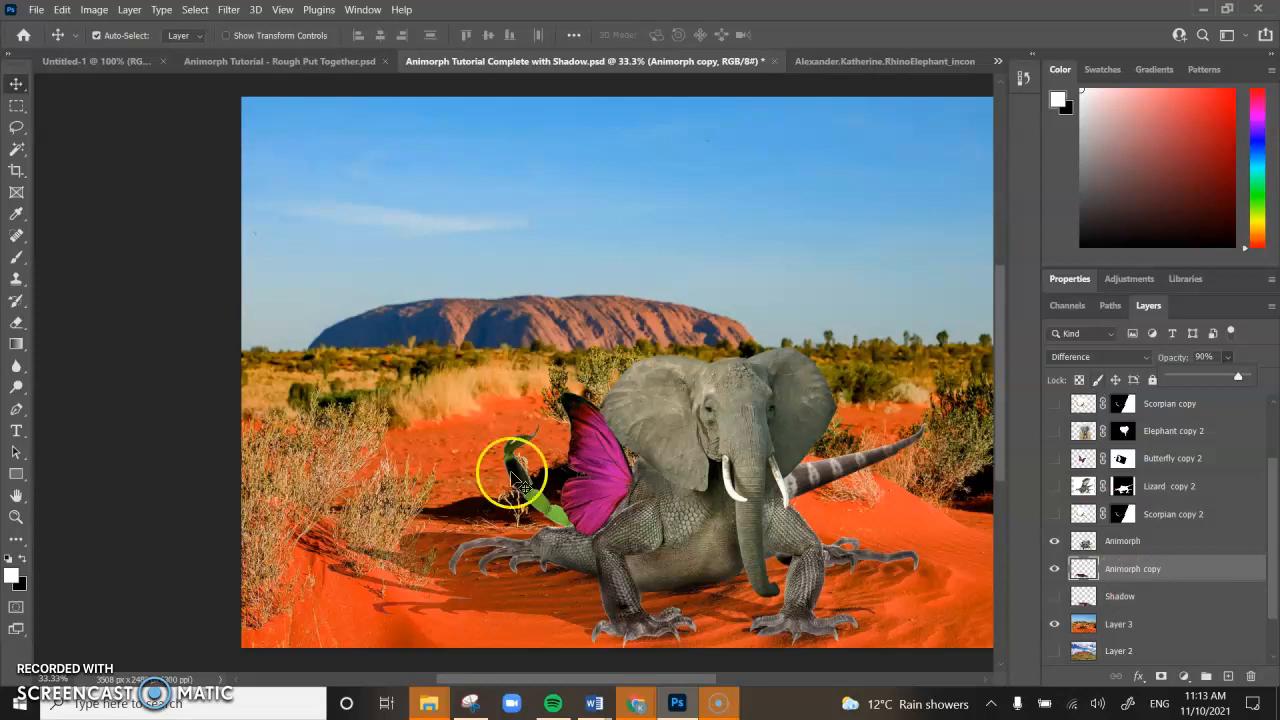
{"action": "left_click", "coordinate": [1251, 352]}
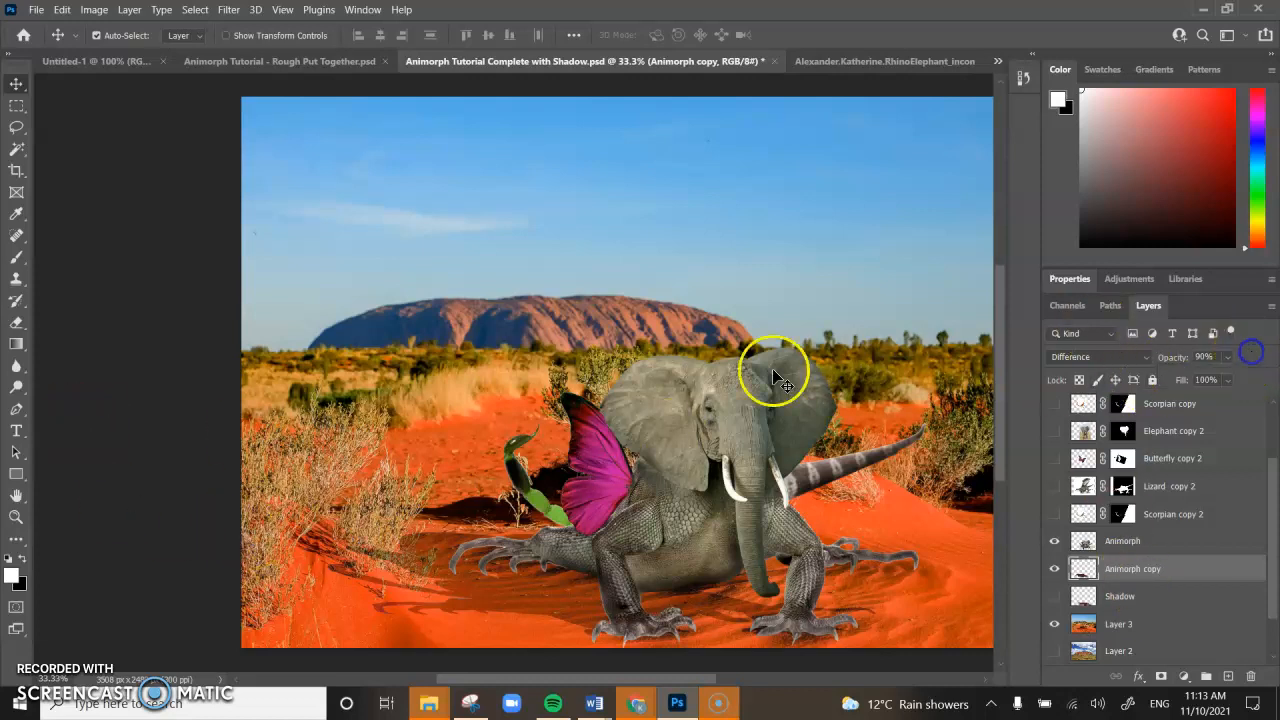
Choose the Blur tool and enlarge its soft brush to about 306 px.
{"action": "left_click", "coordinate": [18, 368]}
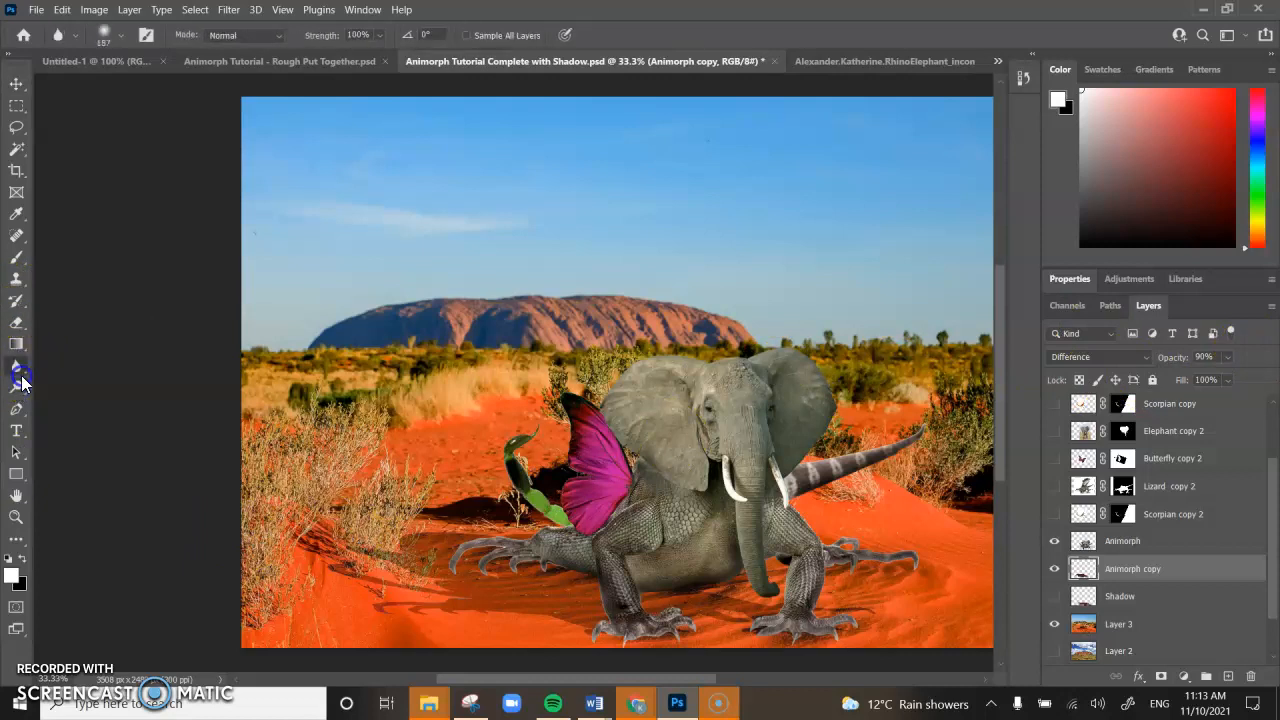
{"action": "right_click", "coordinate": [20, 370]}
{"action": "left_click", "coordinate": [64, 366]}
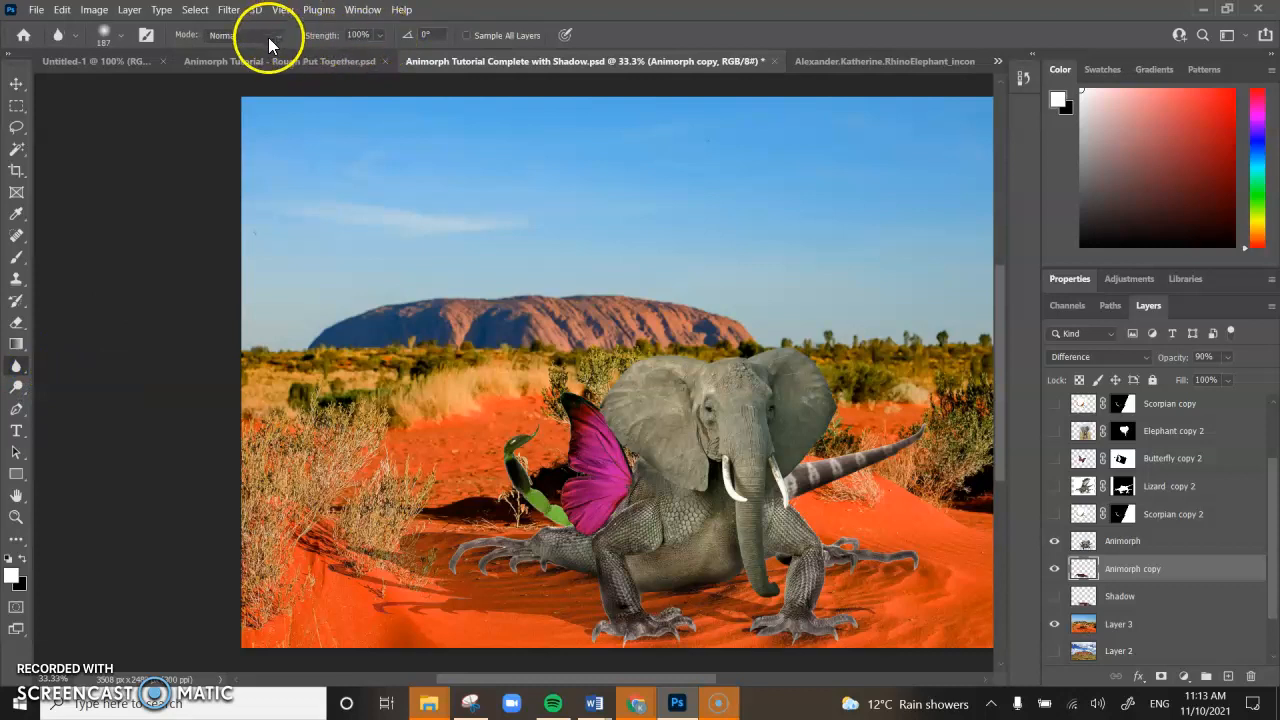
{"action": "left_click", "coordinate": [120, 35]}
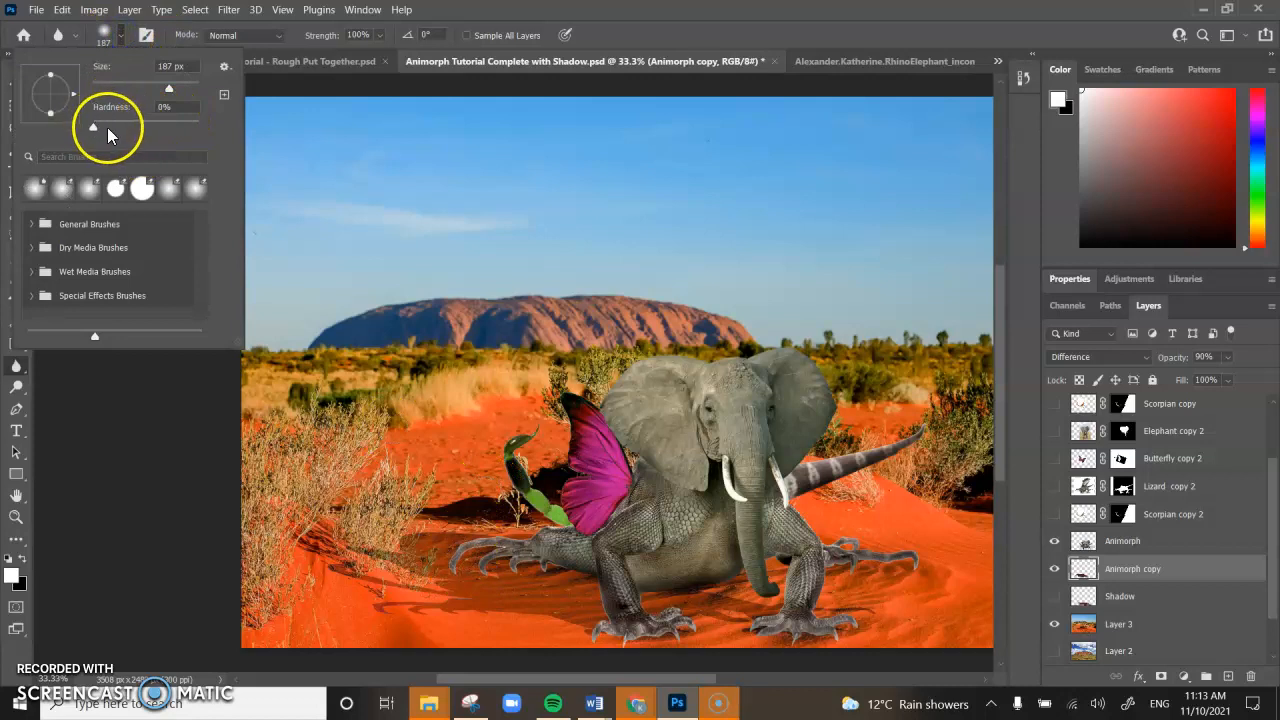
{"action": "left_click_drag", "start_coordinate": [166, 91], "coordinate": [178, 88]}
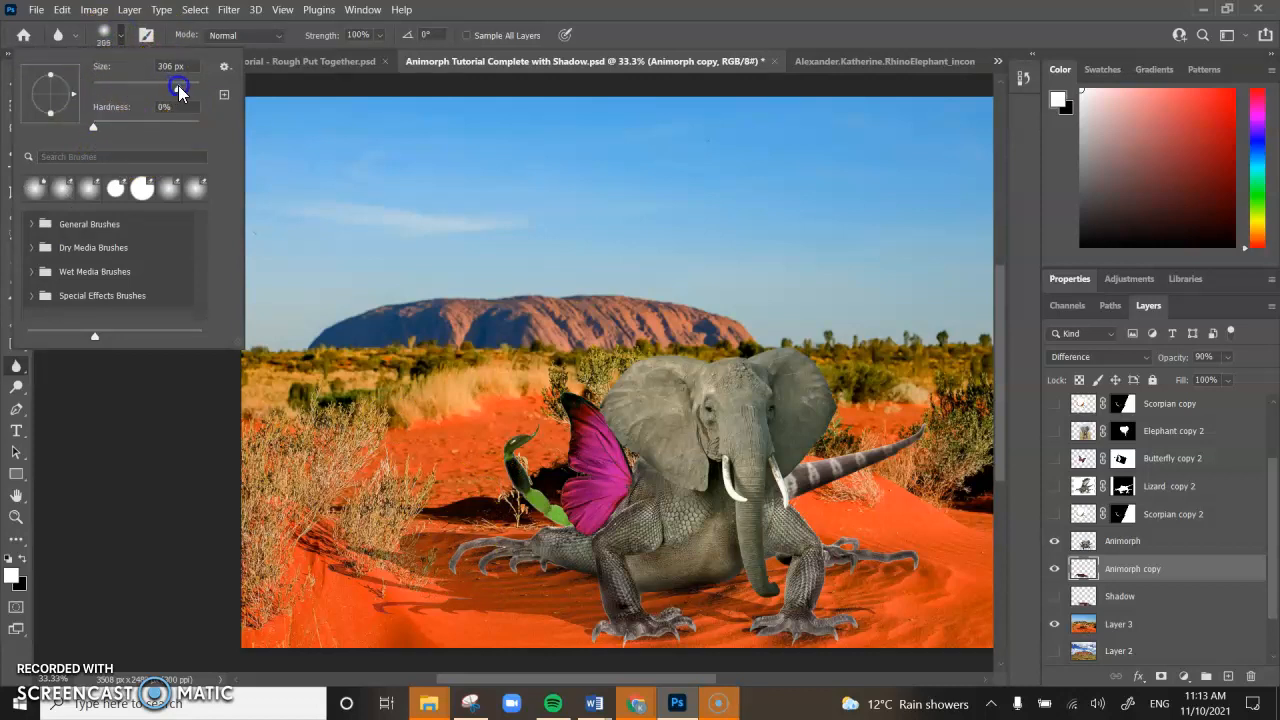
Blur the shadow's edges on the sand around the bushes, beneath the creature's body and beside its tail.
{"action": "left_click", "coordinate": [415, 562]}
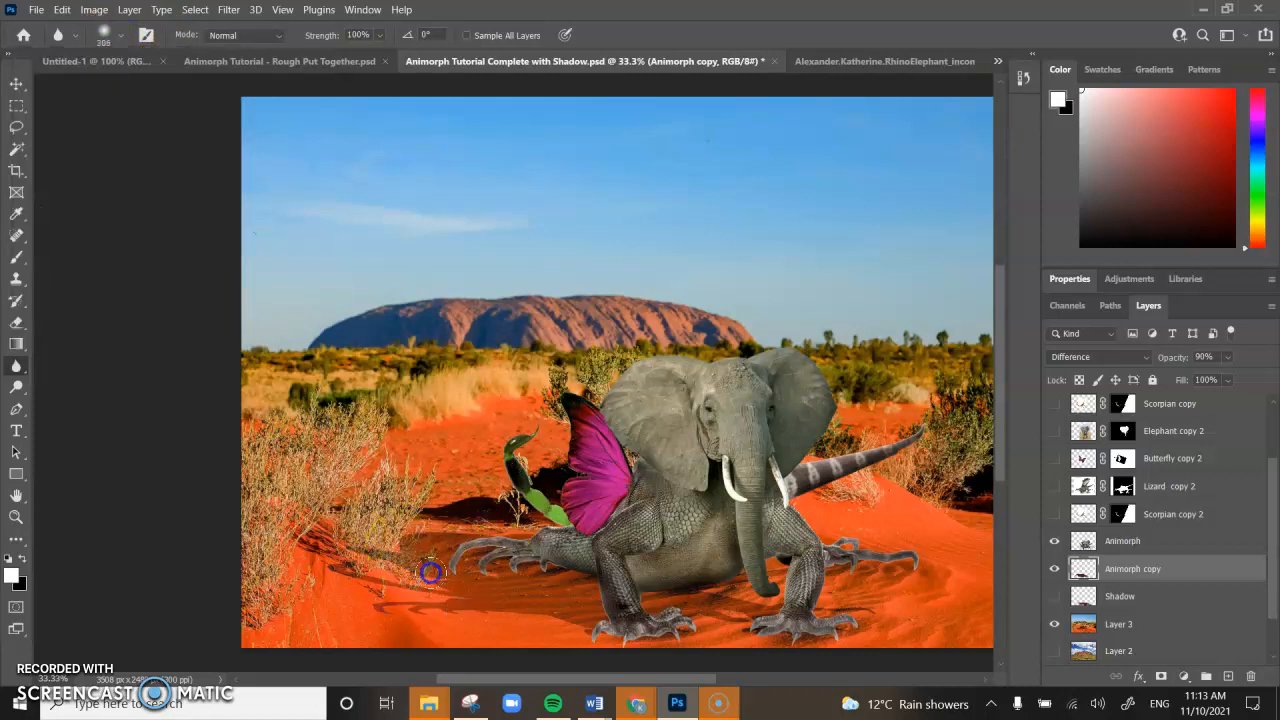
{"action": "left_click_drag", "start_coordinate": [425, 569], "coordinate": [491, 634]}
{"action": "mouse_move", "coordinate": [351, 597]}
{"action": "left_mouse_down"}
{"action": "mouse_move", "coordinate": [397, 601]}
{"action": "mouse_move", "coordinate": [340, 600]}
{"action": "left_mouse_up"}
{"action": "mouse_move", "coordinate": [343, 534]}
{"action": "left_mouse_down"}
{"action": "mouse_move", "coordinate": [377, 603]}
{"action": "mouse_move", "coordinate": [366, 580]}
{"action": "mouse_move", "coordinate": [448, 585]}
{"action": "left_mouse_up"}
{"action": "mouse_move", "coordinate": [464, 522]}
{"action": "left_mouse_down"}
{"action": "mouse_move", "coordinate": [429, 520]}
{"action": "mouse_move", "coordinate": [541, 595]}
{"action": "mouse_move", "coordinate": [634, 623]}
{"action": "mouse_move", "coordinate": [551, 609]}
{"action": "mouse_move", "coordinate": [770, 610]}
{"action": "mouse_move", "coordinate": [756, 592]}
{"action": "left_mouse_up"}
{"action": "left_click", "coordinate": [955, 508]}
{"action": "mouse_move", "coordinate": [955, 508]}
{"action": "left_mouse_down"}
{"action": "mouse_move", "coordinate": [788, 608]}
{"action": "mouse_move", "coordinate": [916, 650]}
{"action": "mouse_move", "coordinate": [888, 598]}
{"action": "mouse_move", "coordinate": [762, 618]}
{"action": "mouse_move", "coordinate": [941, 608]}
{"action": "mouse_move", "coordinate": [844, 648]}
{"action": "mouse_move", "coordinate": [848, 606]}
{"action": "mouse_move", "coordinate": [806, 607]}
{"action": "mouse_move", "coordinate": [778, 670]}
{"action": "mouse_move", "coordinate": [772, 615]}
{"action": "mouse_move", "coordinate": [595, 635]}
{"action": "mouse_move", "coordinate": [845, 626]}
{"action": "mouse_move", "coordinate": [792, 606]}
{"action": "left_mouse_up"}
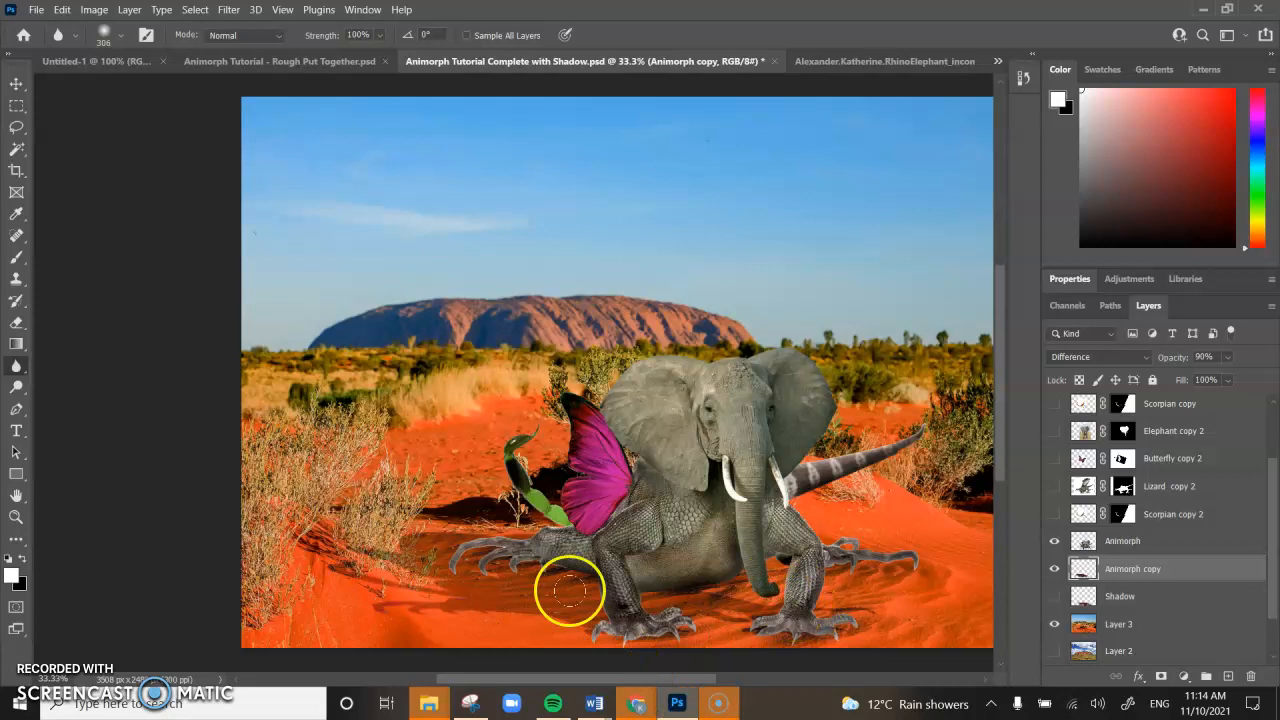
{"action": "left_click_drag", "start_coordinate": [388, 544], "coordinate": [438, 537]}
{"action": "left_click", "coordinate": [424, 532]}
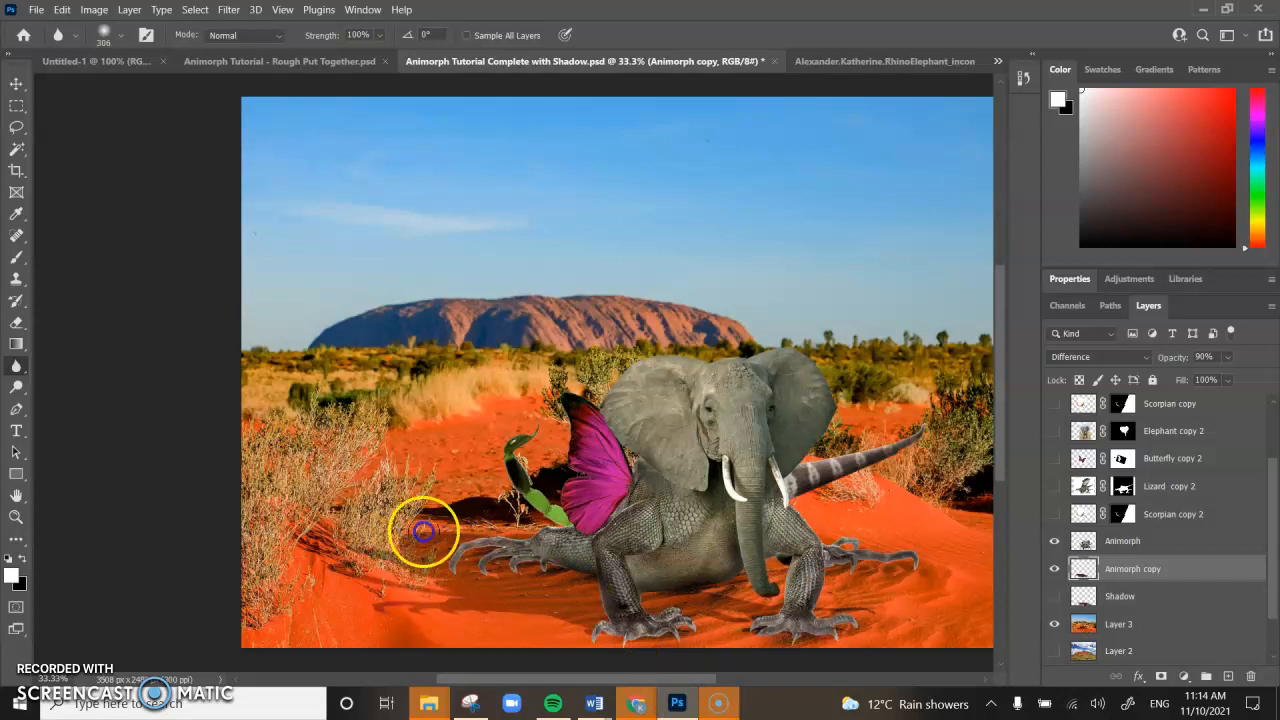
{"action": "left_click", "coordinate": [396, 602]}
{"action": "mouse_move", "coordinate": [557, 626]}
{"action": "left_mouse_down"}
{"action": "mouse_move", "coordinate": [478, 612]}
{"action": "mouse_move", "coordinate": [282, 510]}
{"action": "left_mouse_up"}
Set up the Eraser with a soft brush of 0% hardness and about 448 px size.
{"action": "left_click", "coordinate": [16, 322]}
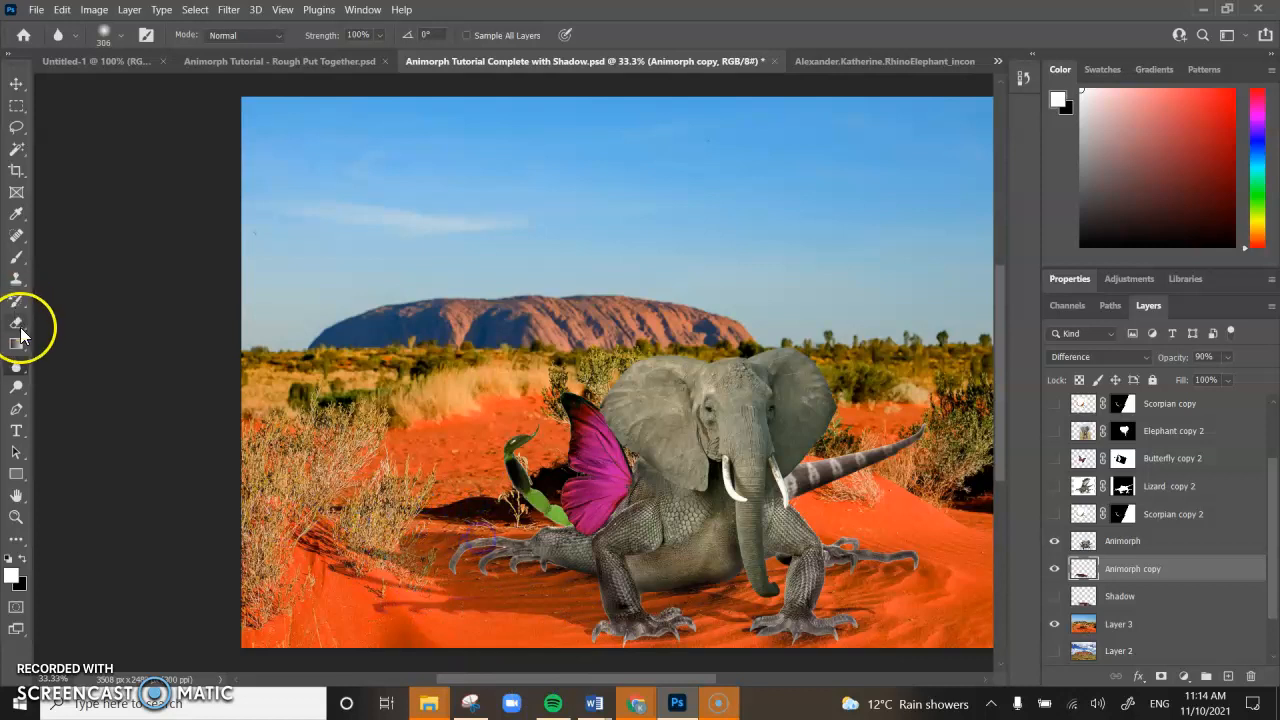
{"action": "left_click", "coordinate": [121, 35]}
{"action": "left_click_drag", "start_coordinate": [110, 120], "coordinate": [94, 121]}
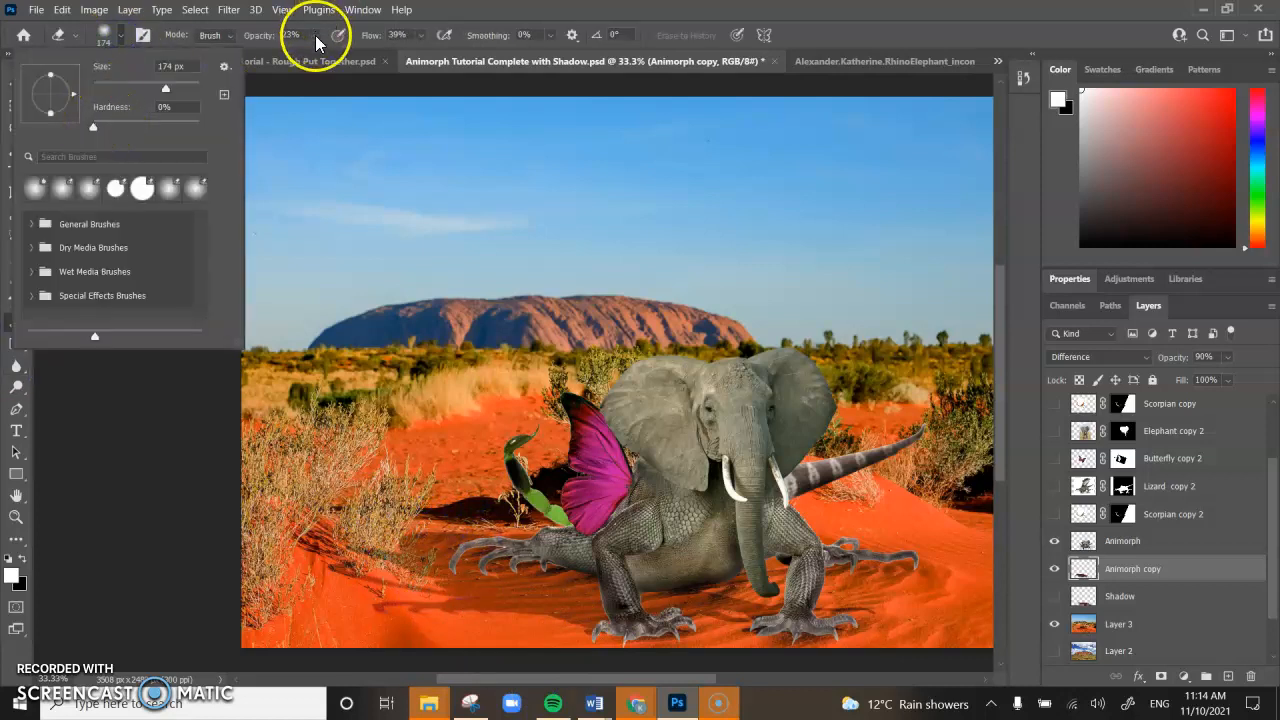
{"action": "left_click", "coordinate": [128, 418]}
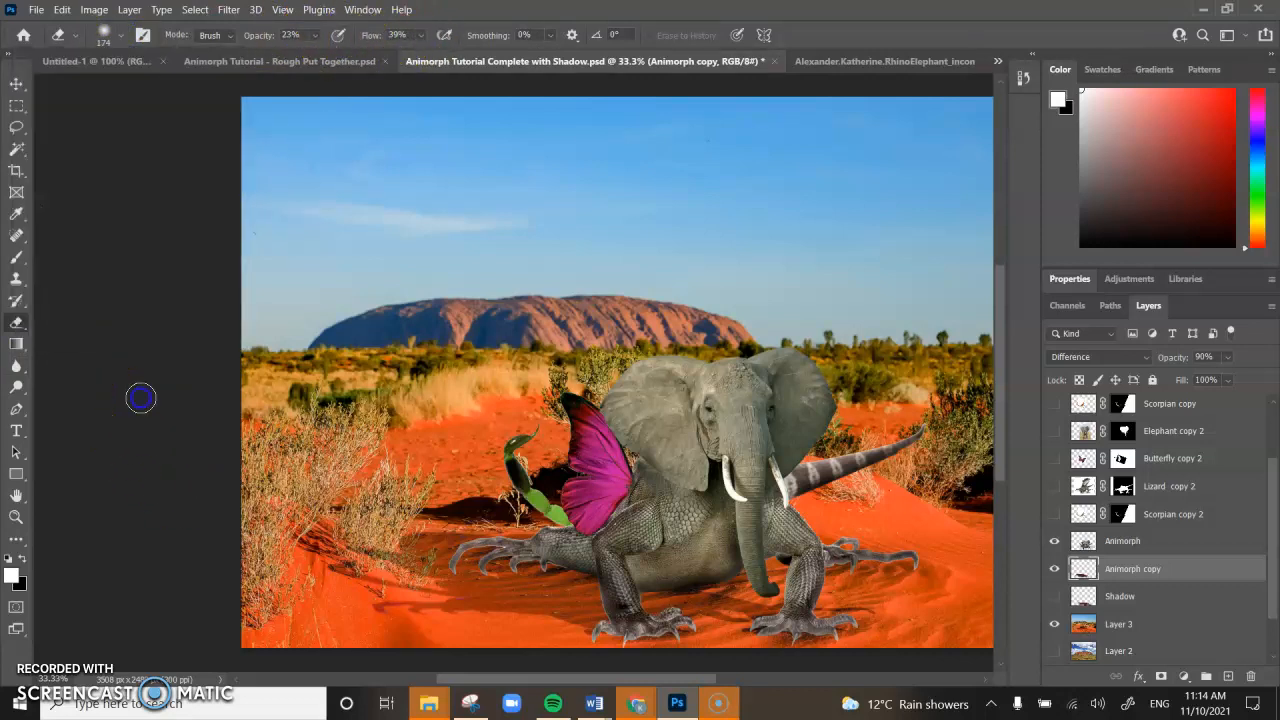
{"action": "left_click", "coordinate": [121, 35]}
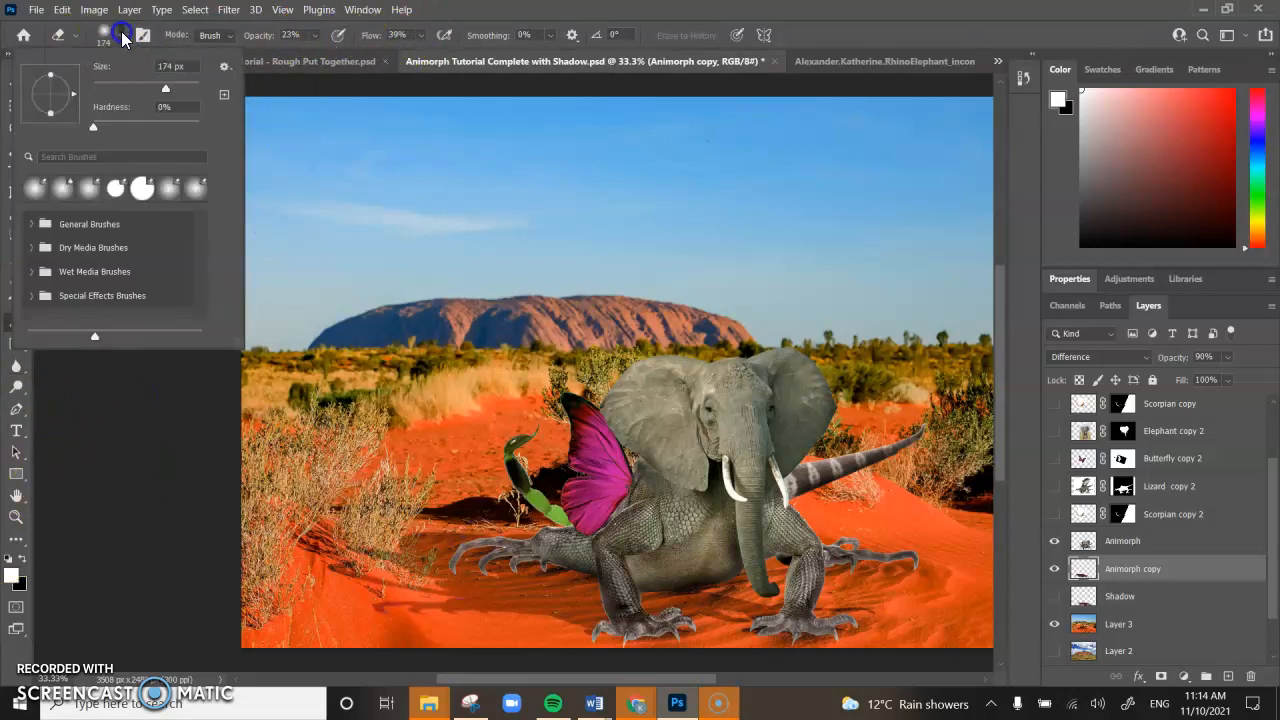
{"action": "left_click_drag", "start_coordinate": [175, 86], "coordinate": [186, 88]}
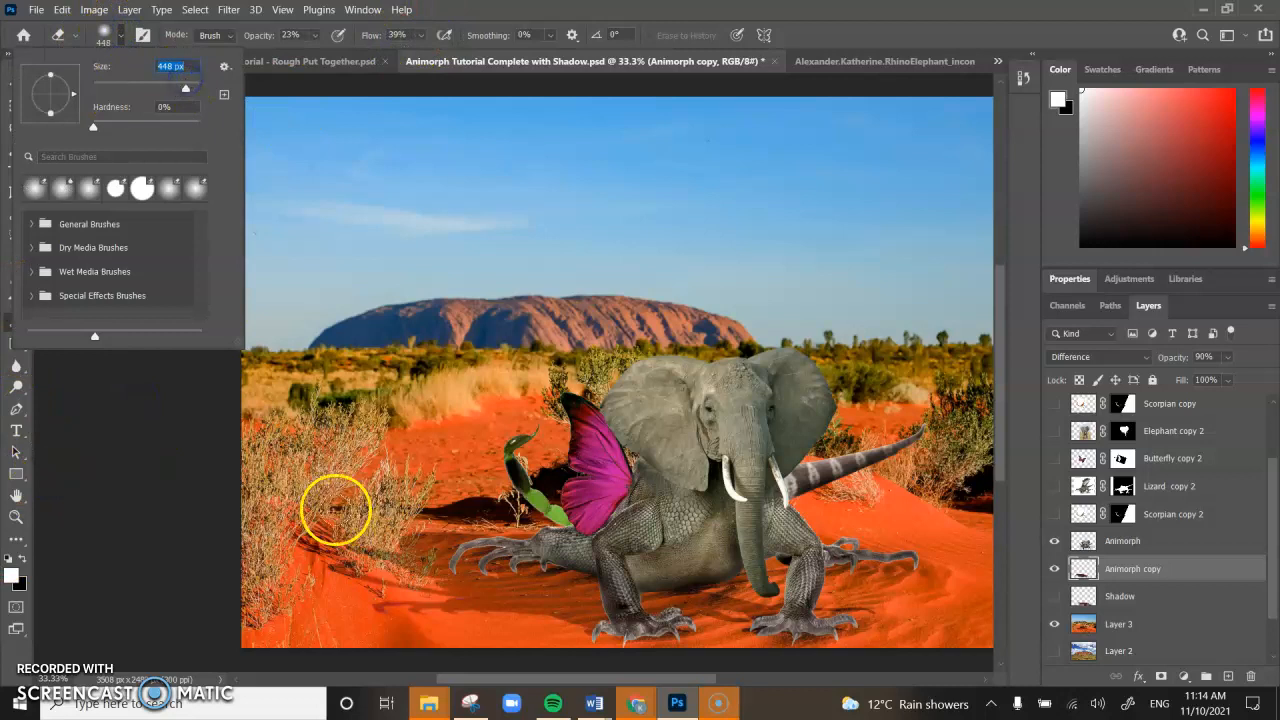
Lightly erase the far end and outer edges of the shadow near the bushes and behind the creature to fade it into the sand.
{"action": "left_click", "coordinate": [385, 565]}
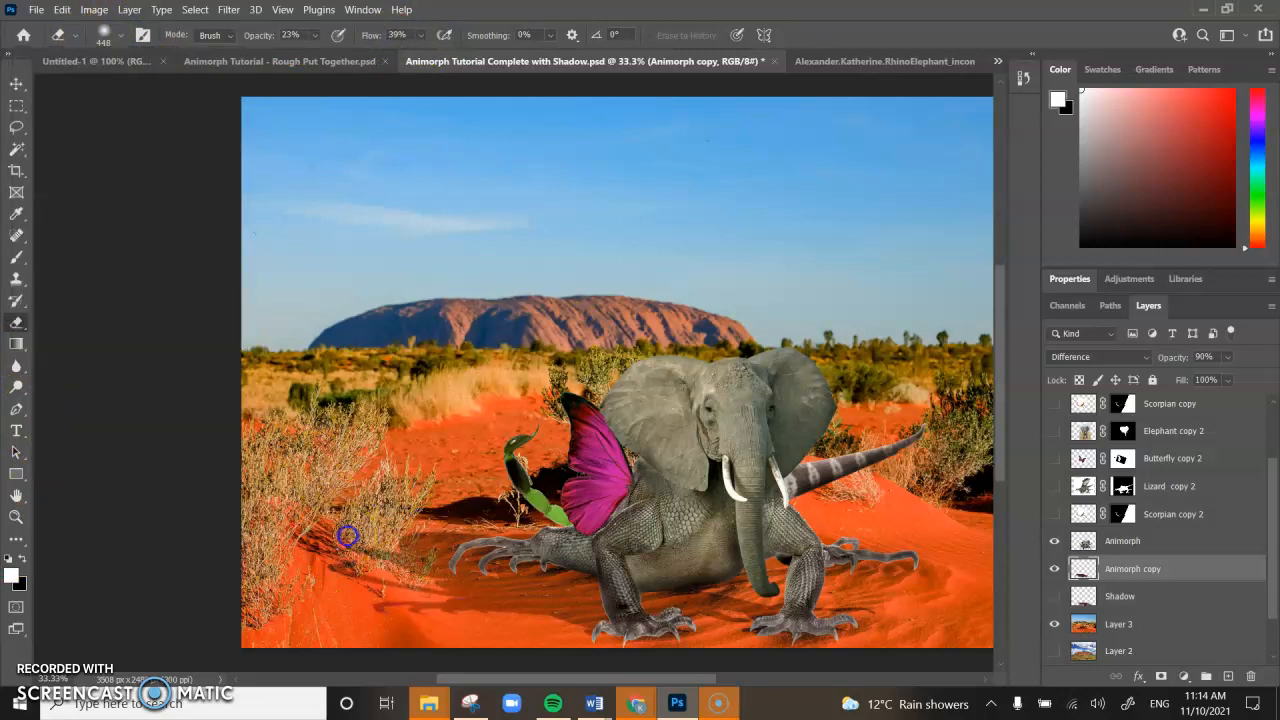
{"action": "left_click_drag", "start_coordinate": [374, 534], "coordinate": [410, 507]}
{"action": "left_click_drag", "start_coordinate": [560, 521], "coordinate": [332, 553]}
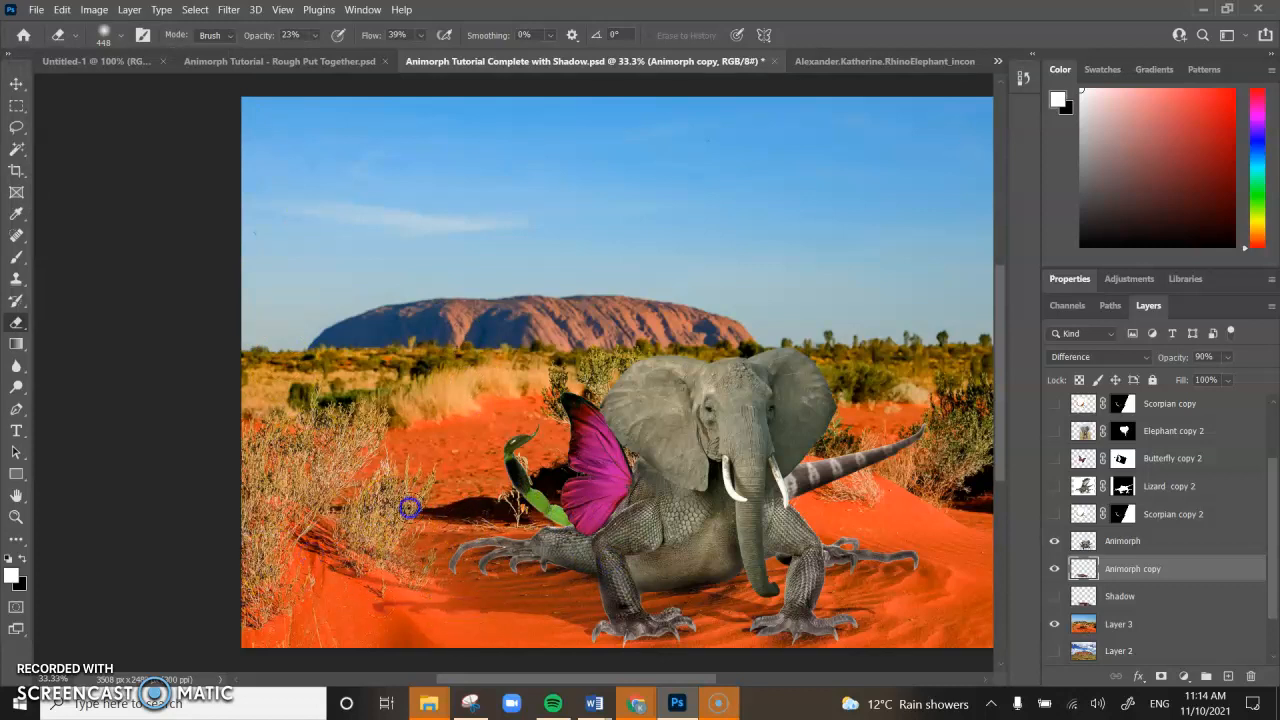
{"action": "left_click_drag", "start_coordinate": [365, 602], "coordinate": [535, 626]}
{"action": "mouse_move", "coordinate": [437, 511]}
{"action": "left_mouse_down"}
{"action": "mouse_move", "coordinate": [596, 546]}
{"action": "mouse_move", "coordinate": [469, 545]}
{"action": "mouse_move", "coordinate": [441, 516]}
{"action": "mouse_move", "coordinate": [342, 546]}
{"action": "mouse_move", "coordinate": [379, 519]}
{"action": "mouse_move", "coordinate": [583, 521]}
{"action": "left_mouse_up"}
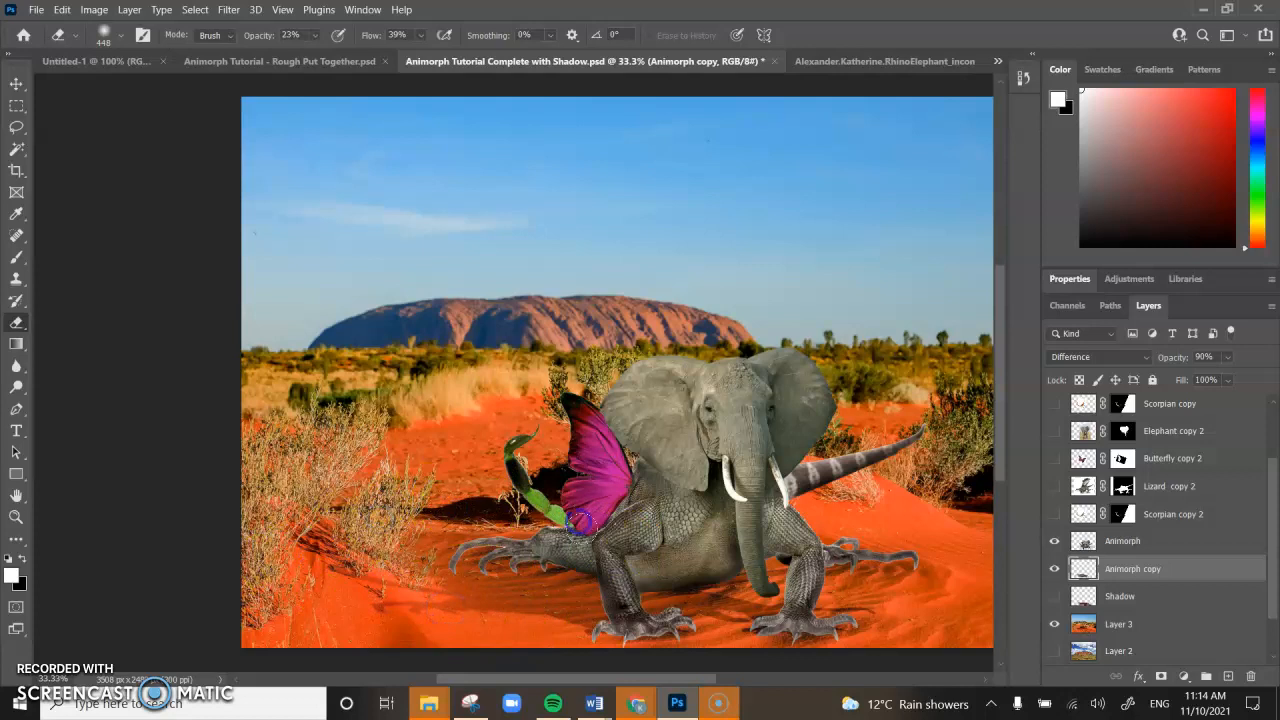